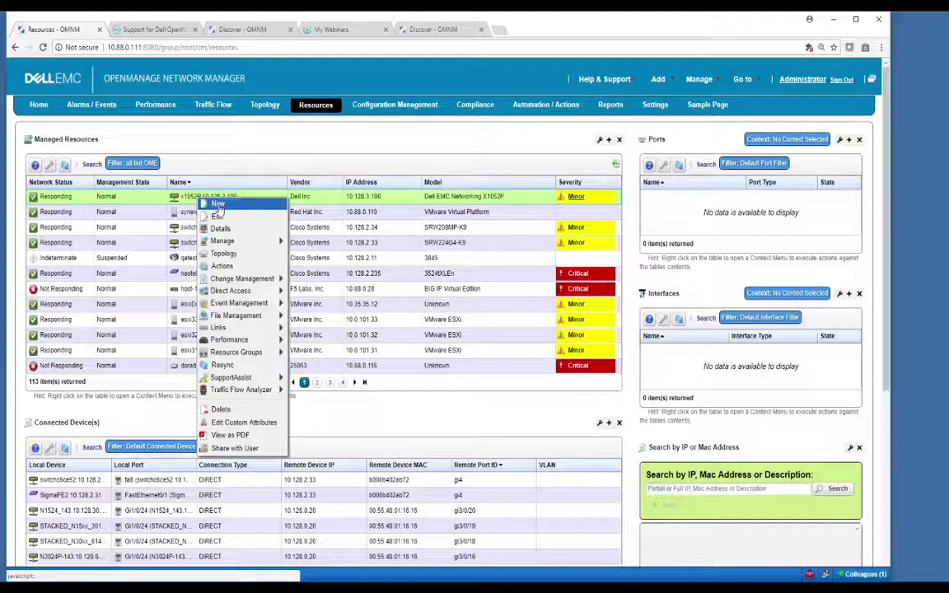
# - Browse the new-resource models for vendor Dell EMC Inc., type Switch, highlighting Dell EMC Networking N1108P-ON, and cancel without creating anything
pyautogui.click(220, 212)
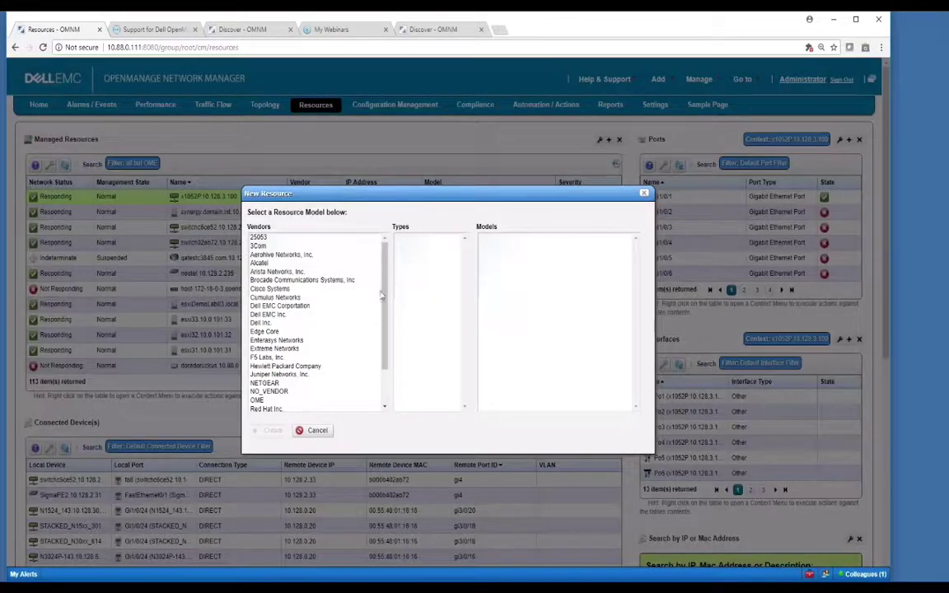
pyautogui.scroll(-3, 343, 265)
pyautogui.click(270, 268)
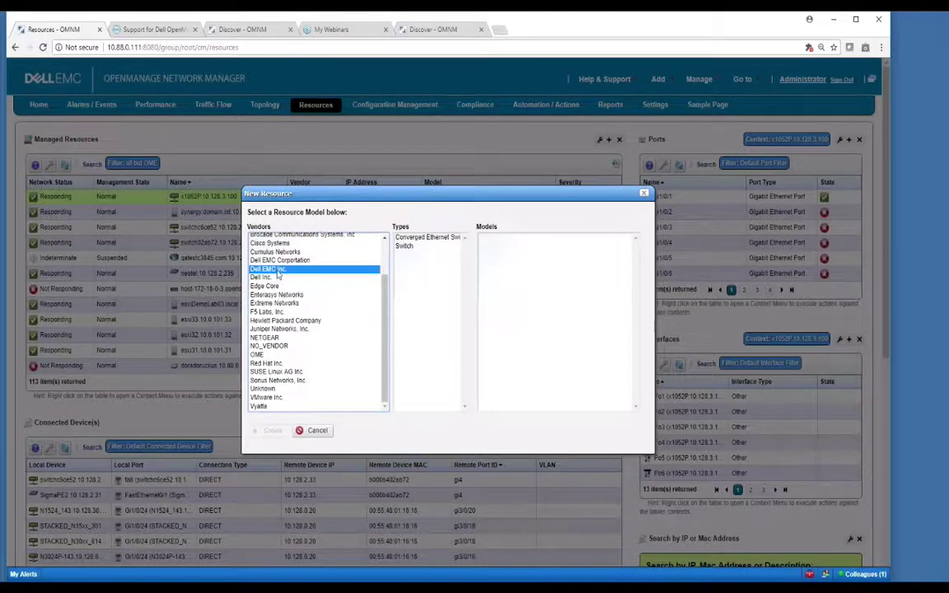
pyautogui.click(407, 246)
pyautogui.click(513, 351)
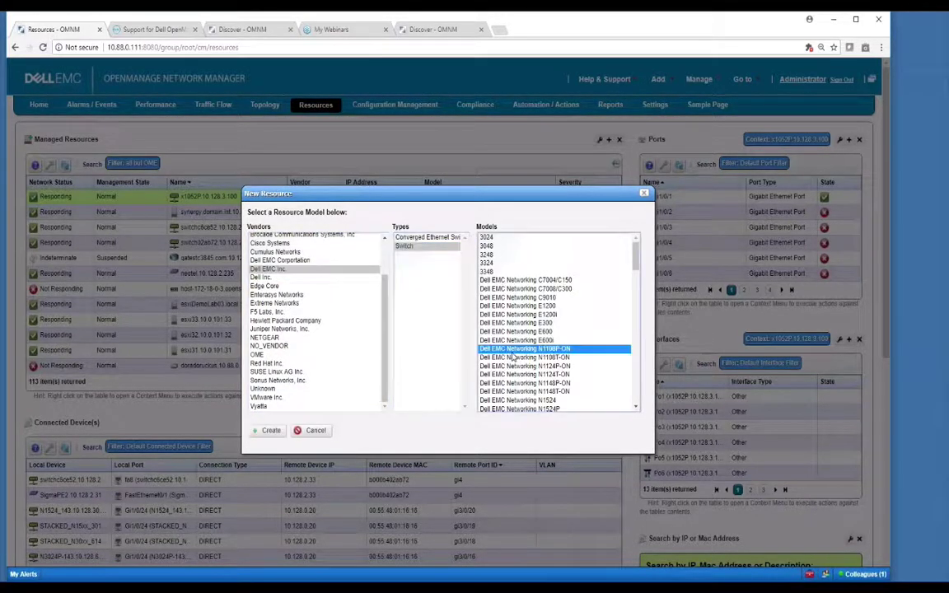
pyautogui.click(318, 431)
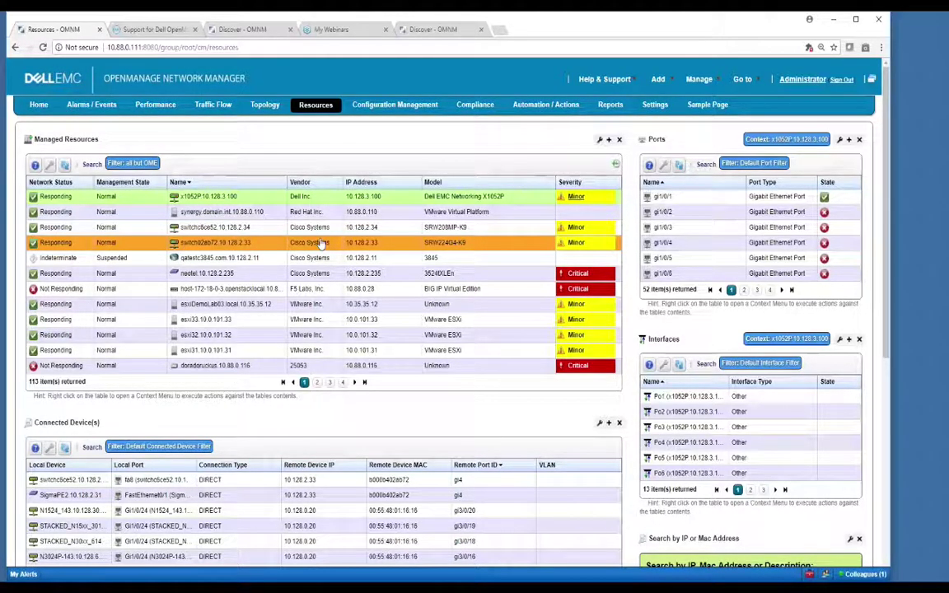
# - Open the x1052P switch from the managed resources for editing
pyautogui.click(257, 199)
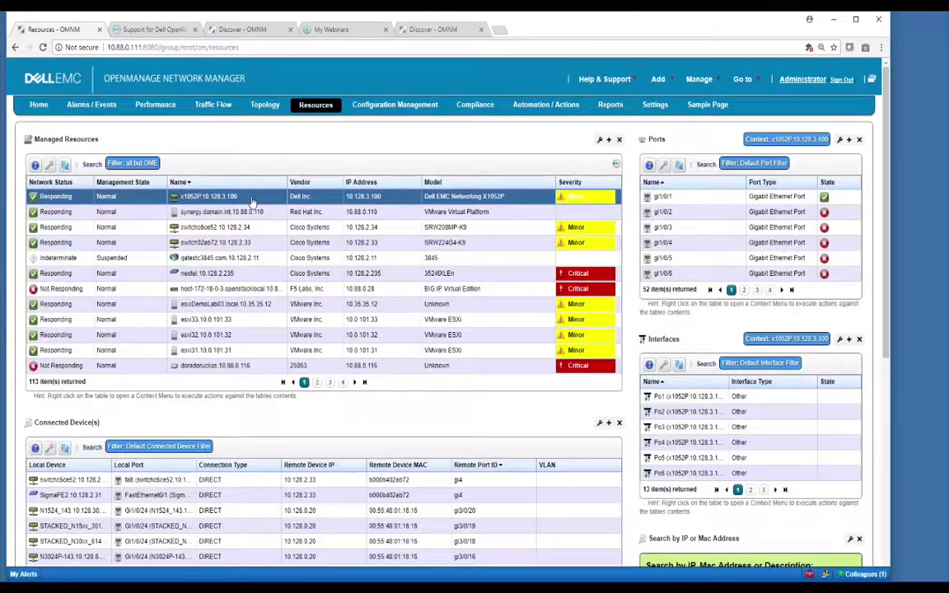
pyautogui.rightClick(254, 202)
pyautogui.click(216, 198)
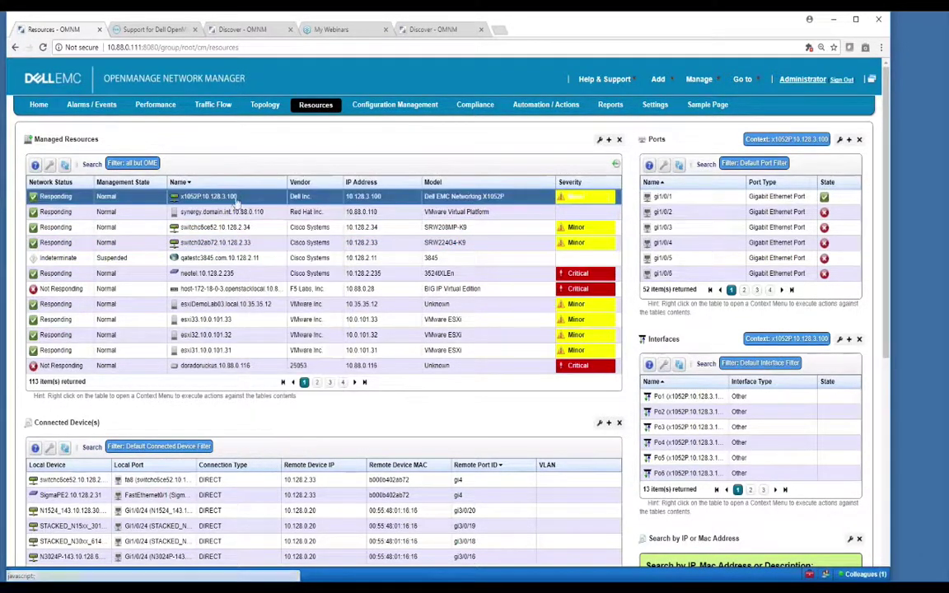
pyautogui.rightClick(219, 202)
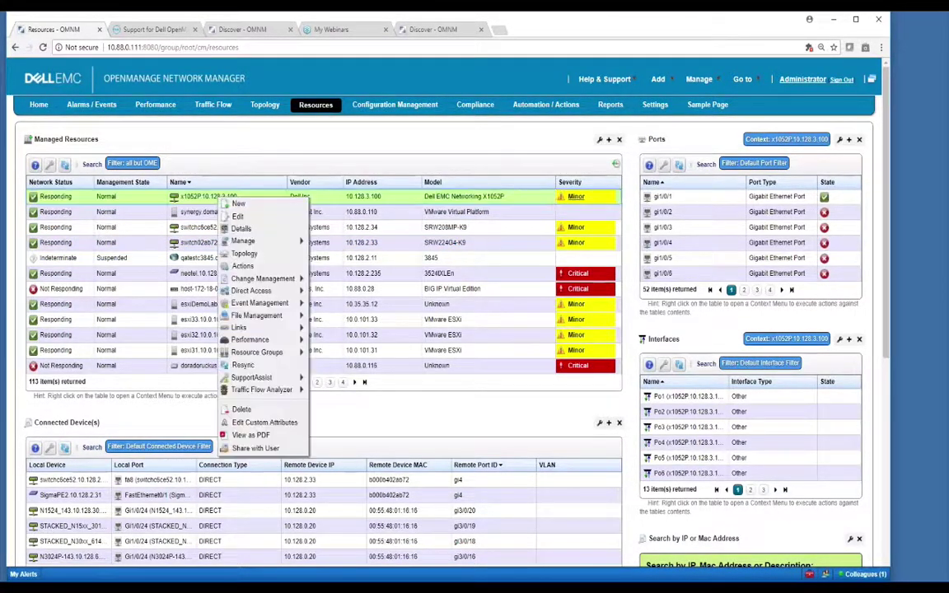
pyautogui.click(238, 216)
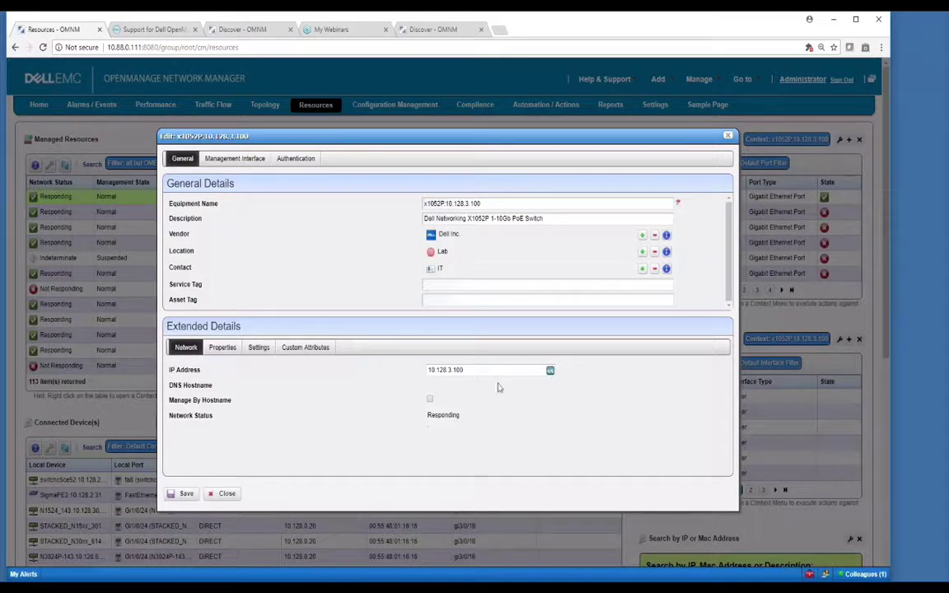
# - Review the x1052P switch's extended details: Properties with the equipment type choices, Settings, and Custom Attributes
pyautogui.click(223, 347)
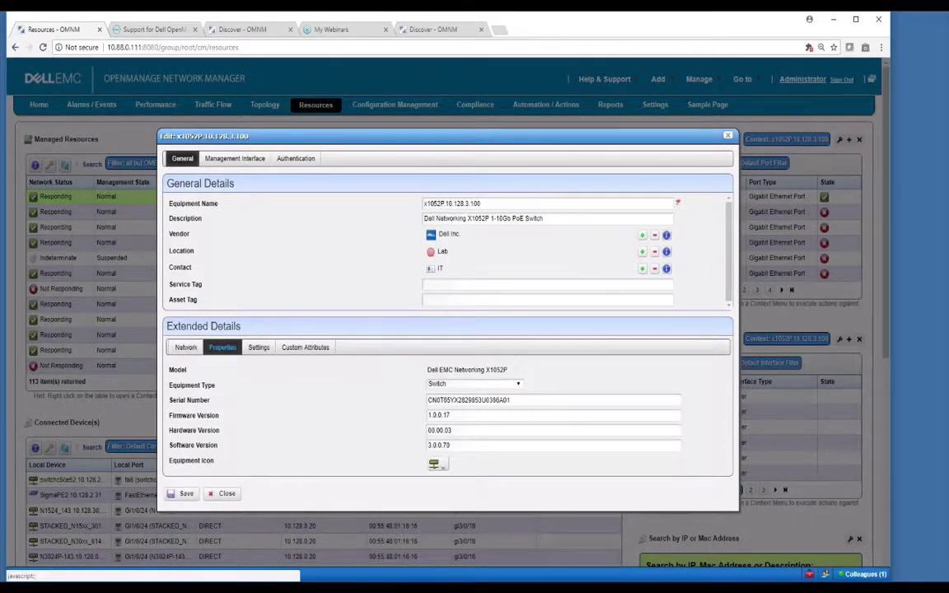
pyautogui.click(495, 385)
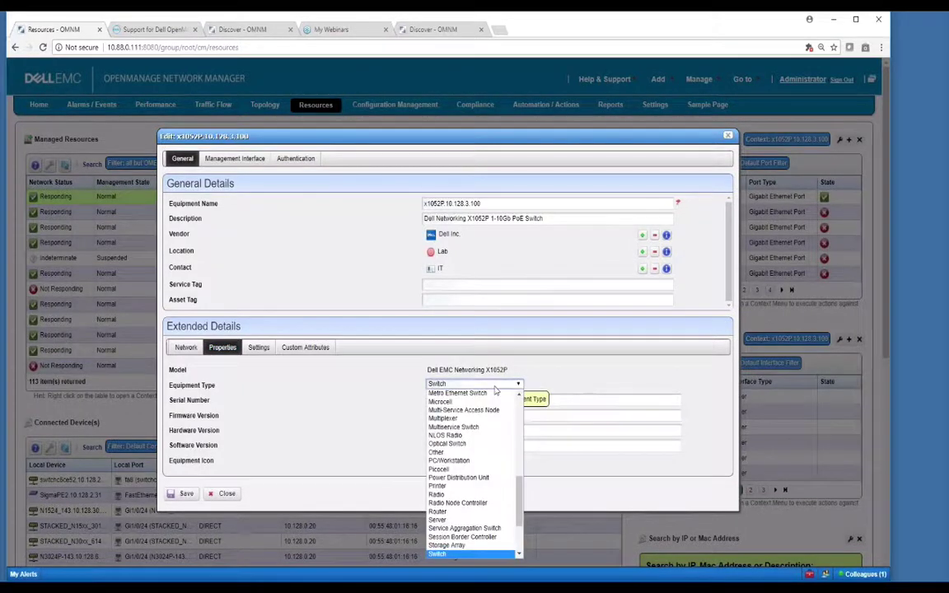
pyautogui.click(496, 387)
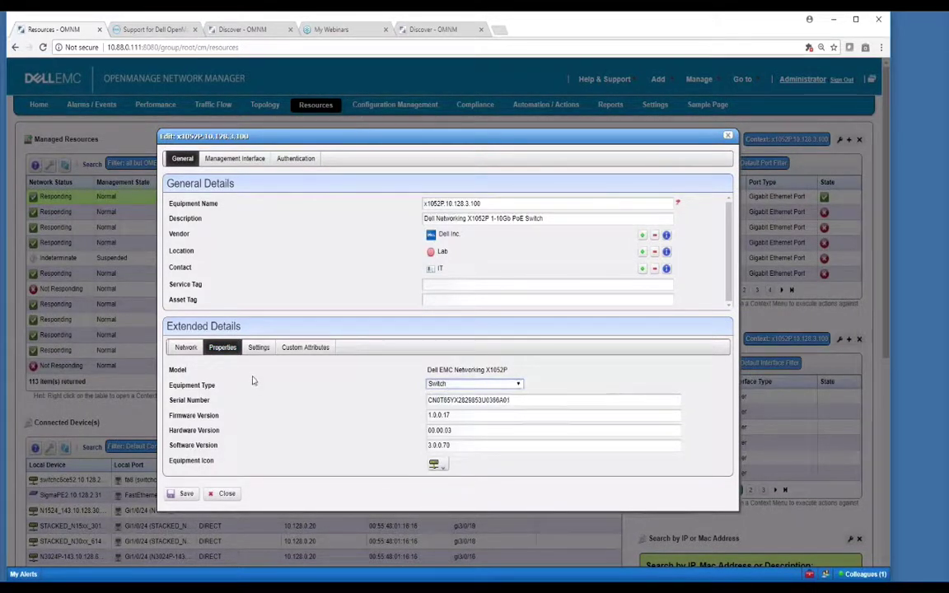
pyautogui.click(260, 349)
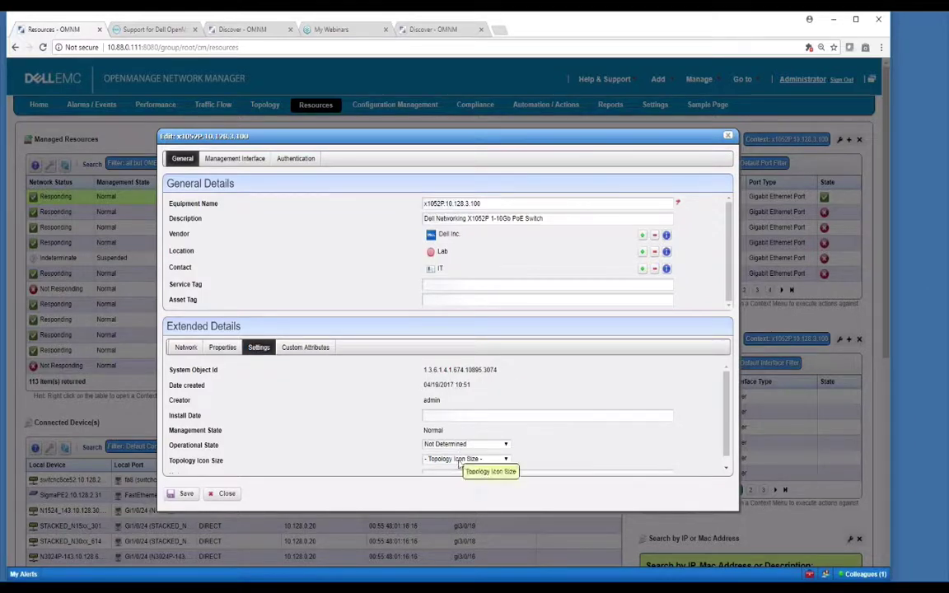
pyautogui.scroll(-1, 727, 432)
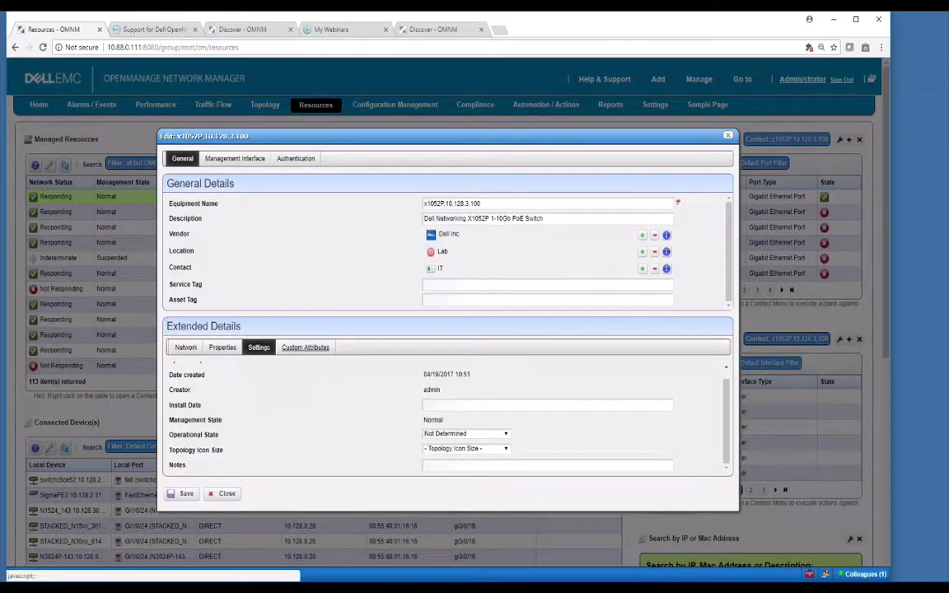
pyautogui.click(318, 351)
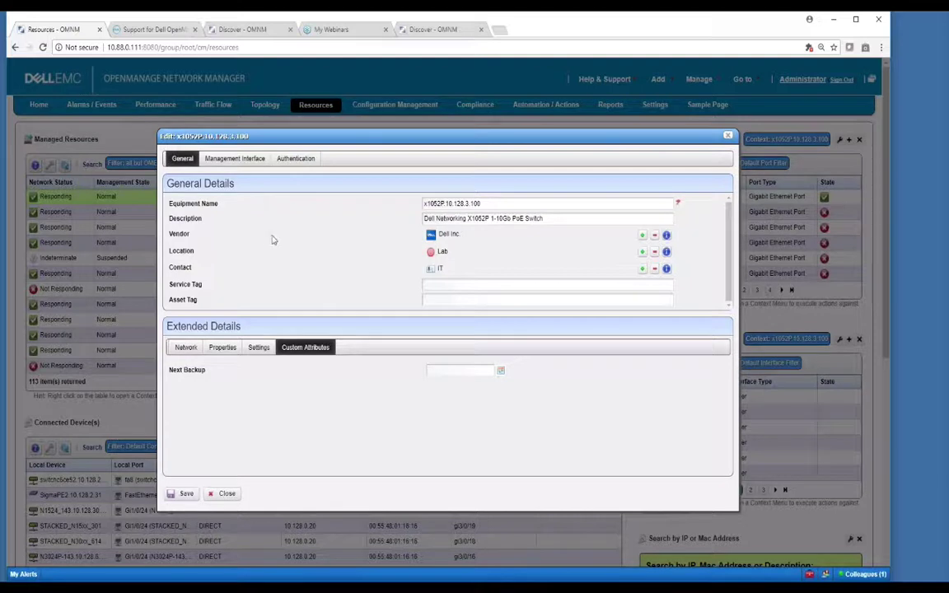
# - Review the x1052P switch's management interface items and associated authentications, and close the editor without saving
pyautogui.click(232, 159)
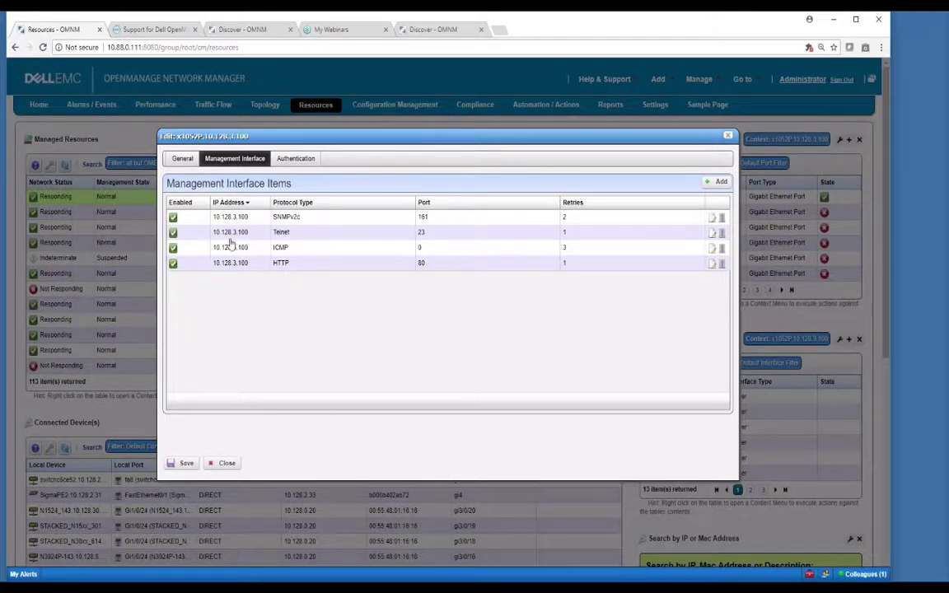
pyautogui.click(294, 159)
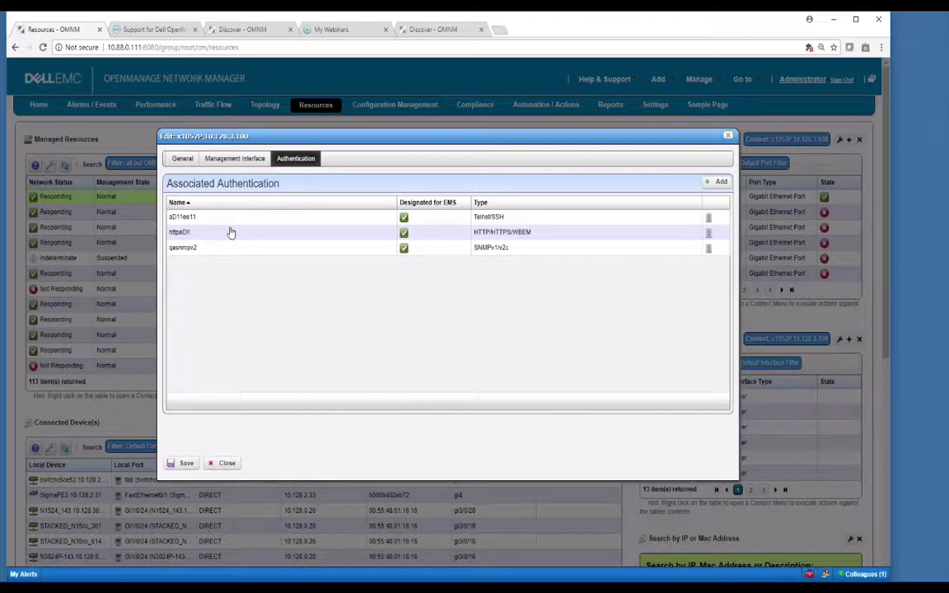
pyautogui.click(227, 463)
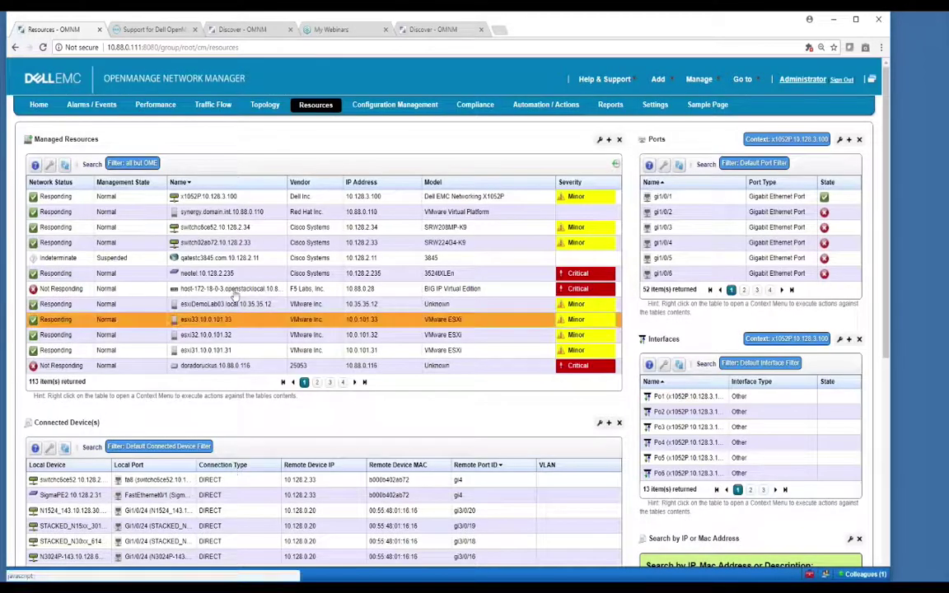
# - Open the details page of the managed resource switch02ab72
pyautogui.rightClick(202, 196)
pyautogui.click(196, 230)
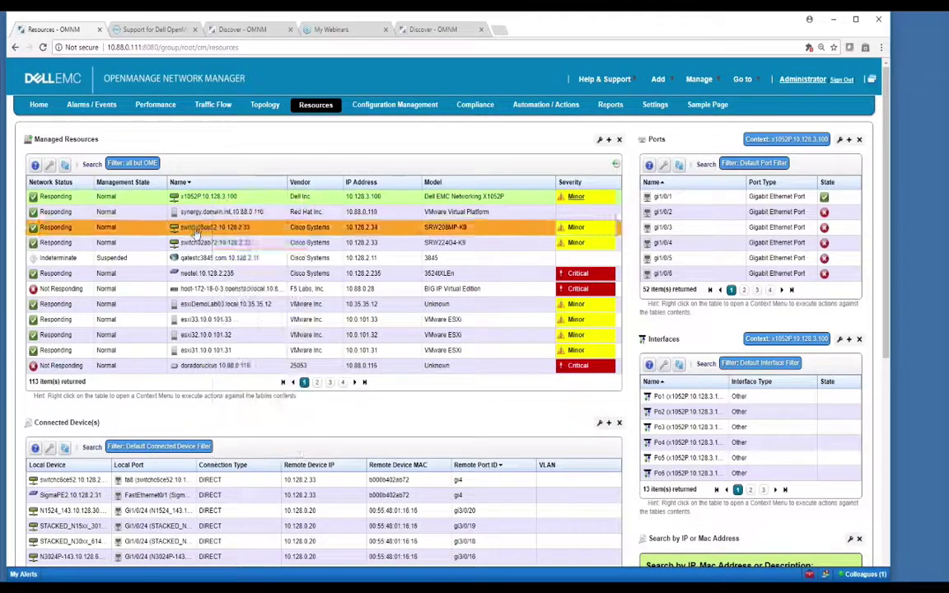
pyautogui.rightClick(201, 245)
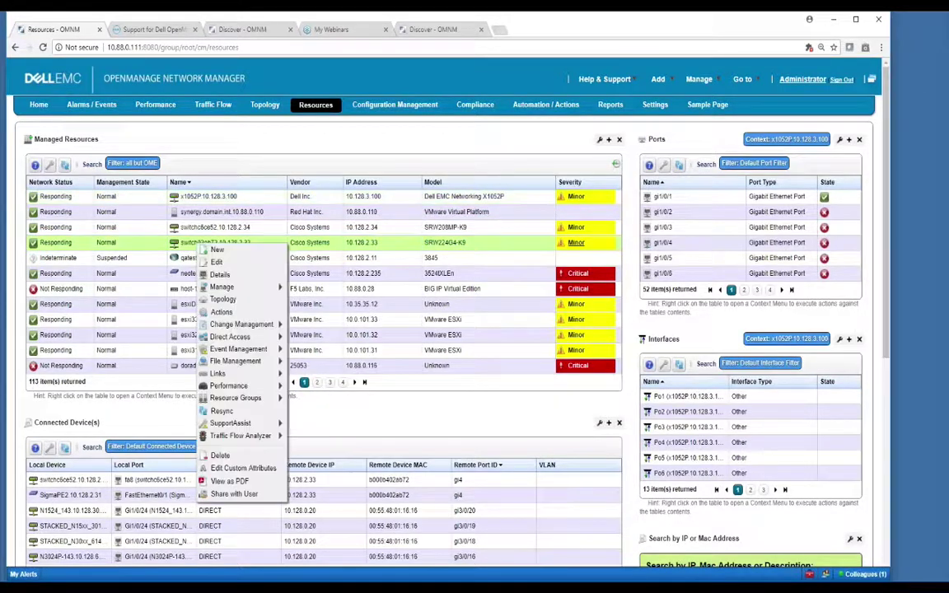
pyautogui.click(218, 274)
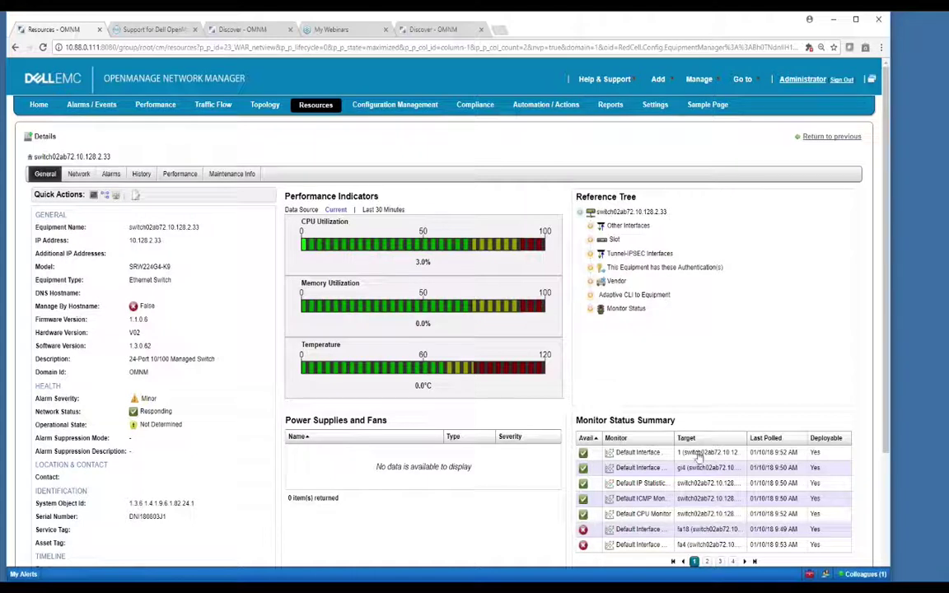
# - Examine the Other Interfaces and Slot branches of the reference tree and page through the Monitor Status Summary to page 5
pyautogui.click(599, 233)
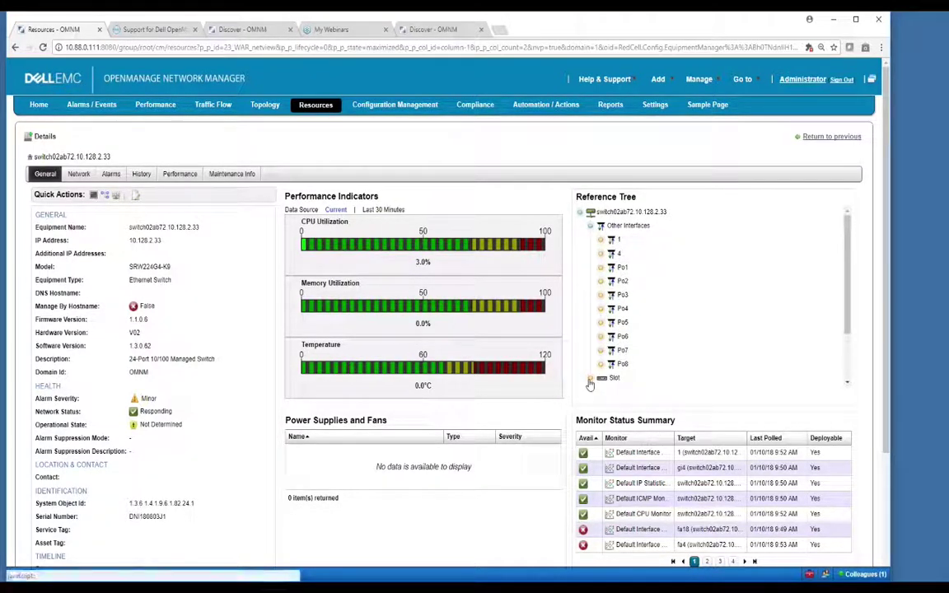
pyautogui.click(590, 226)
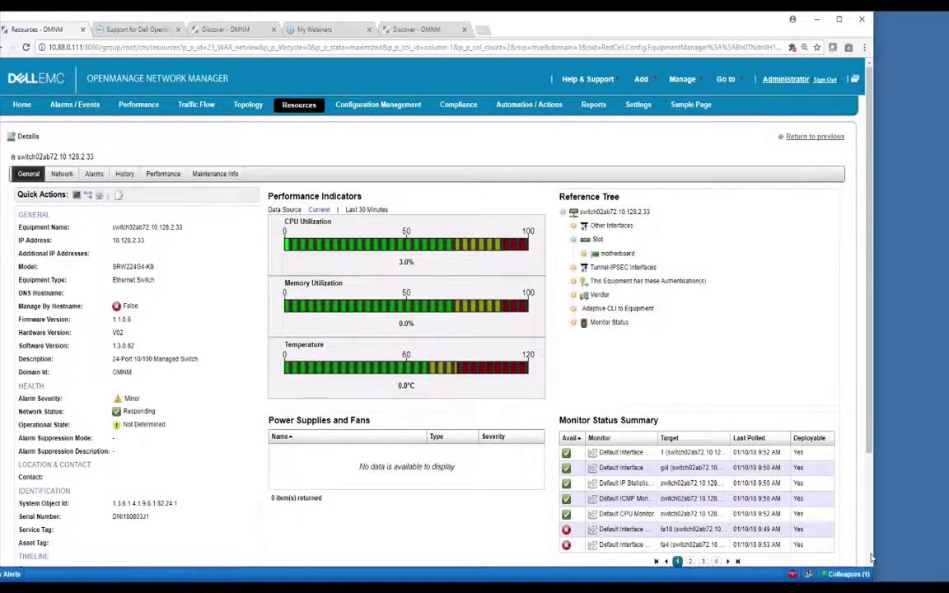
pyautogui.scroll(-2, 872, 559)
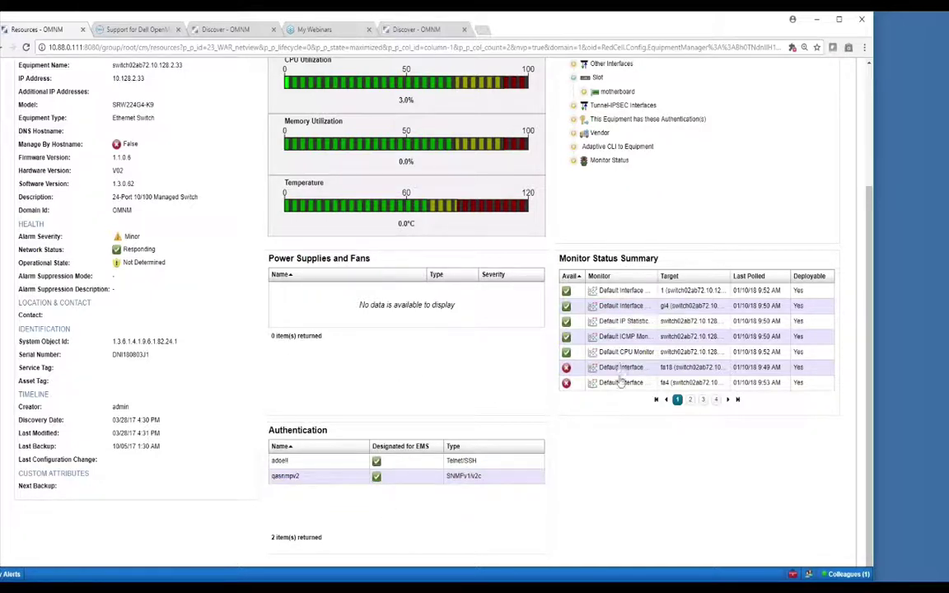
pyautogui.rightClick(618, 292)
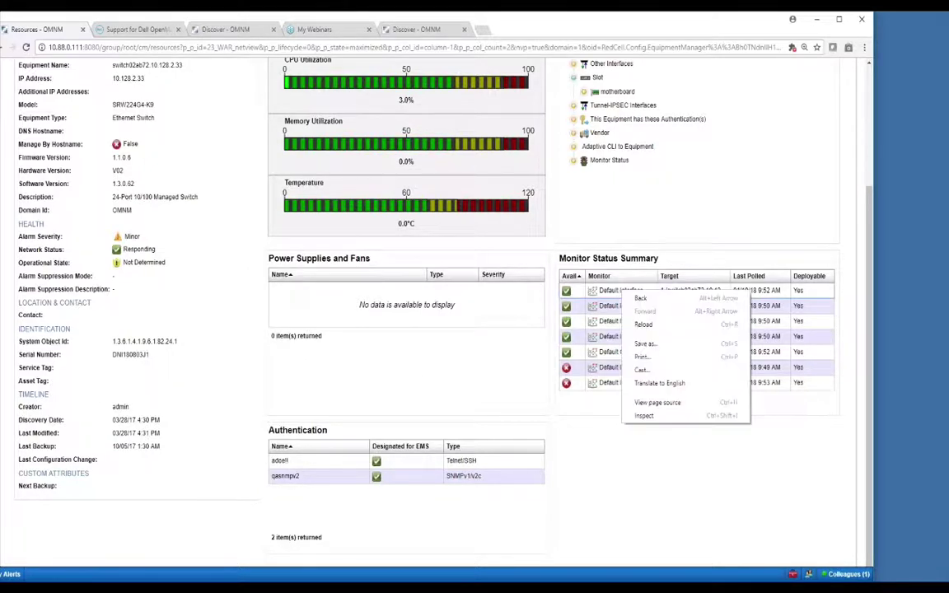
pyautogui.press('Escape')
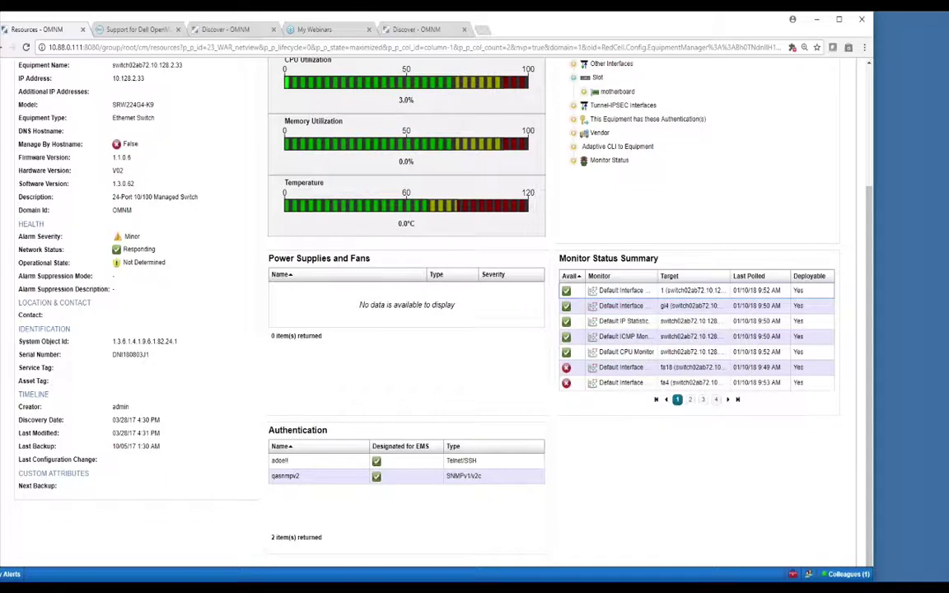
pyautogui.click(703, 400)
pyautogui.click(716, 400)
pyautogui.click(717, 401)
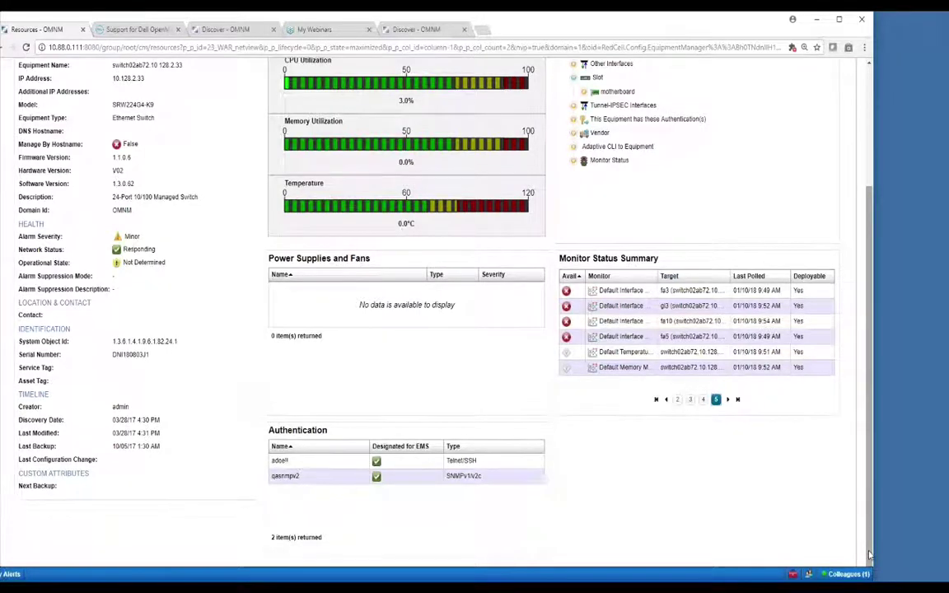
# - Inspect the switch's network details, expanding VLAN(s) by Port and the STP data
pyautogui.moveTo(871, 553); pyautogui.dragTo(867, 445)
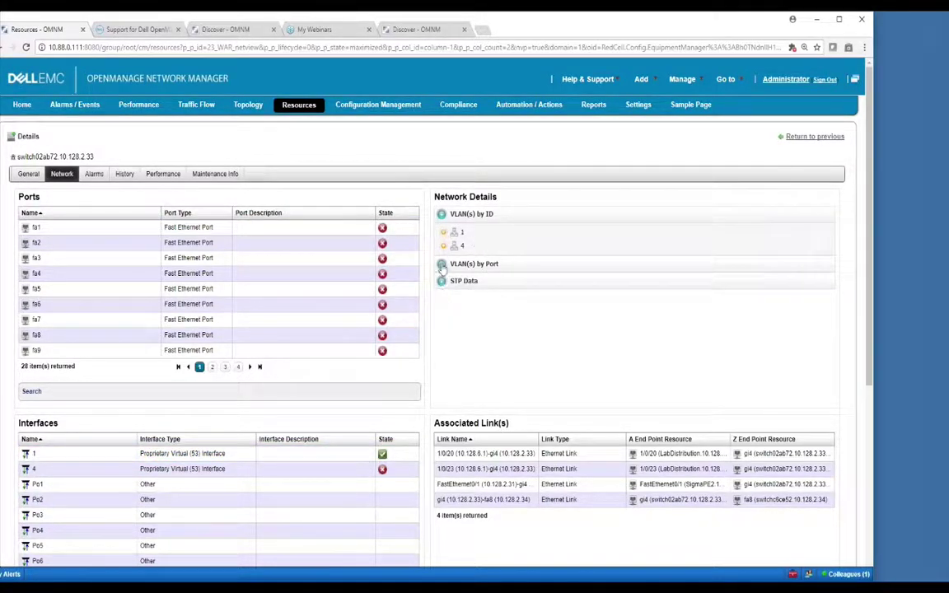
pyautogui.click(442, 266)
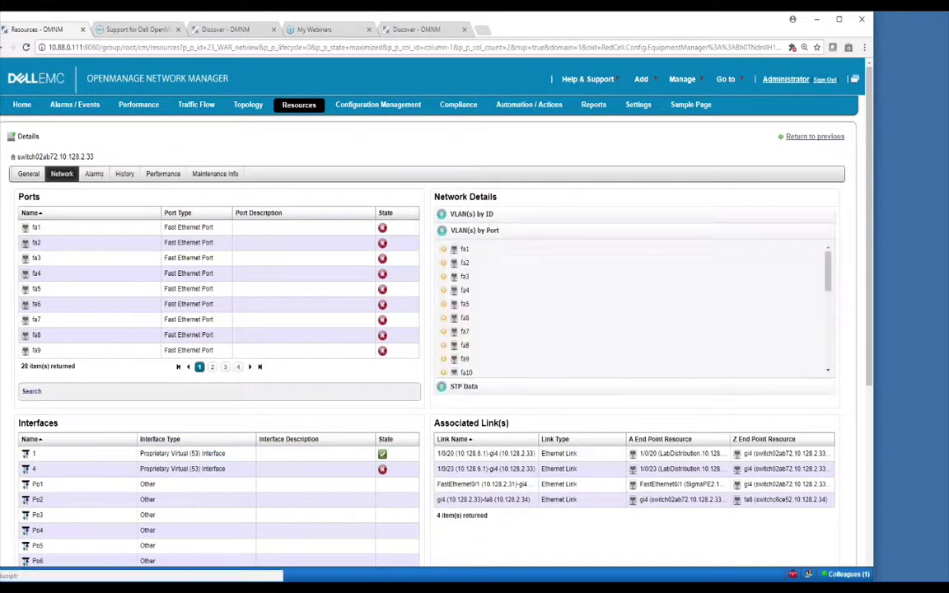
pyautogui.click(443, 388)
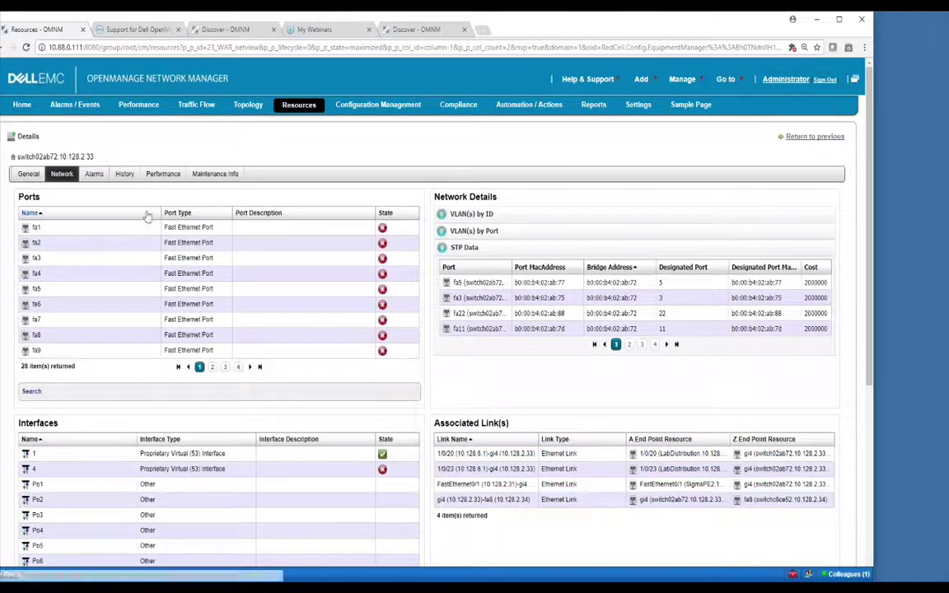
# - Review the switch's alarms and event history, and the File Management Backup entries in its audit trail
pyautogui.click(95, 174)
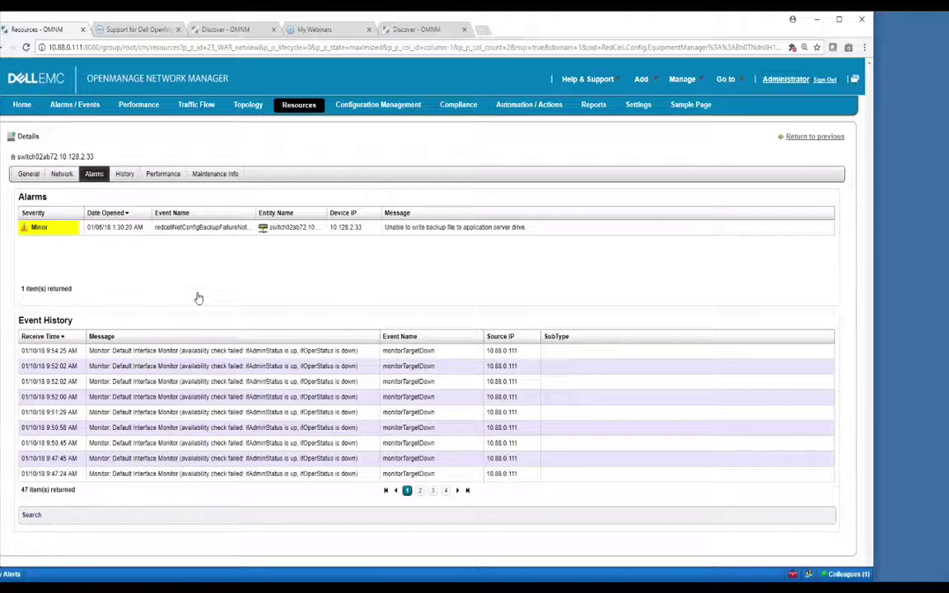
pyautogui.click(125, 176)
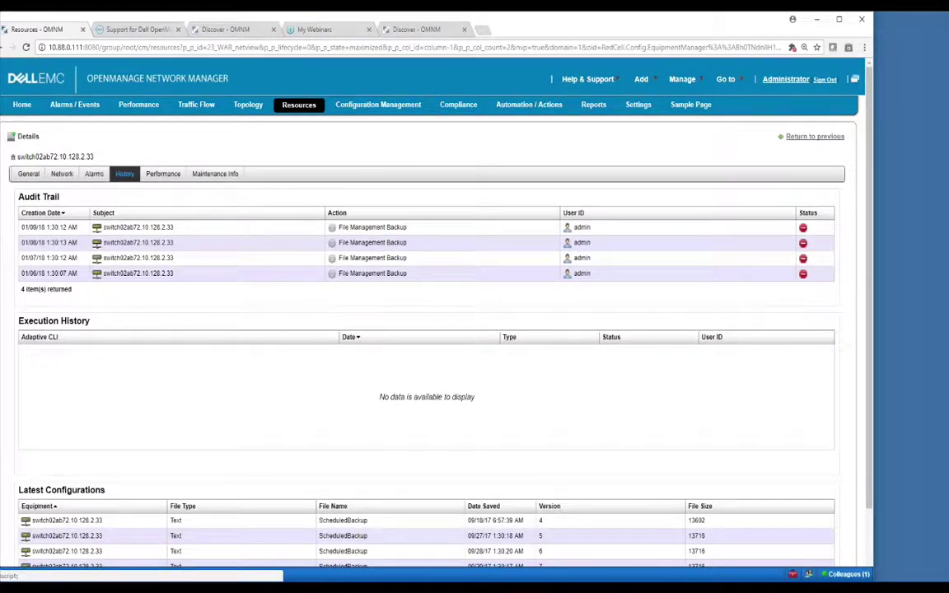
pyautogui.click(132, 228)
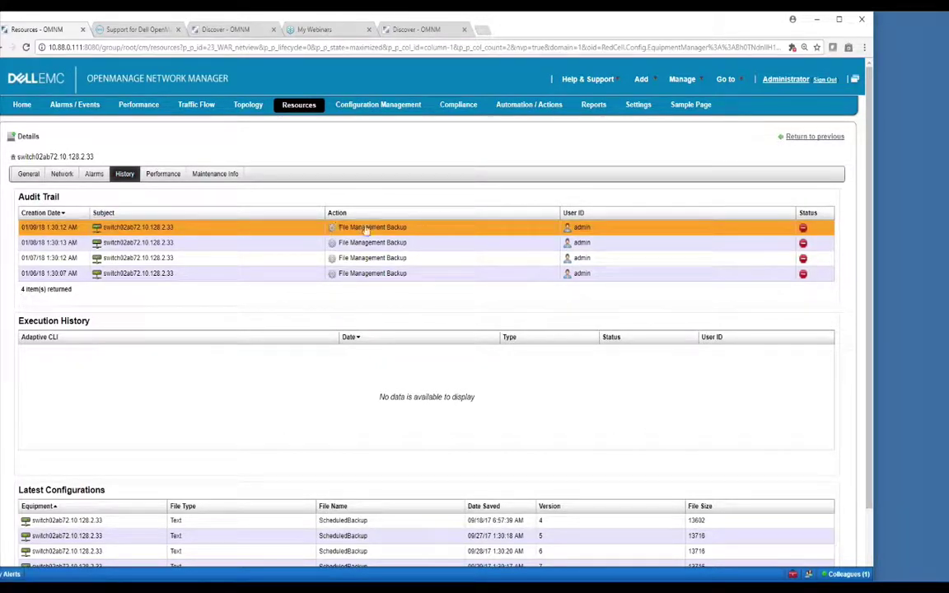
pyautogui.click(379, 274)
pyautogui.click(379, 227)
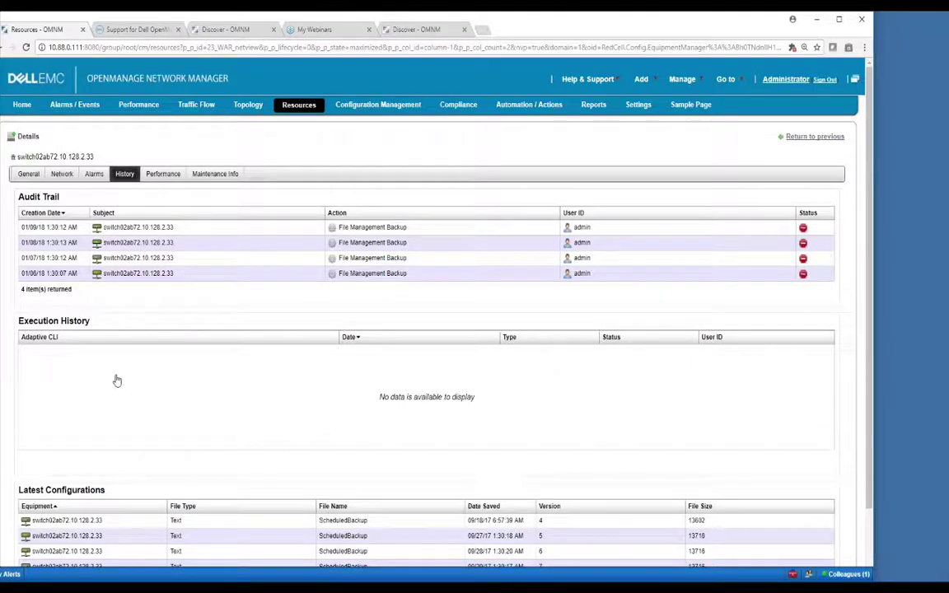
# - Check the operations available for the version 4 ScheduledBackup configuration, and view the switch's performance dashboard
pyautogui.click(98, 520)
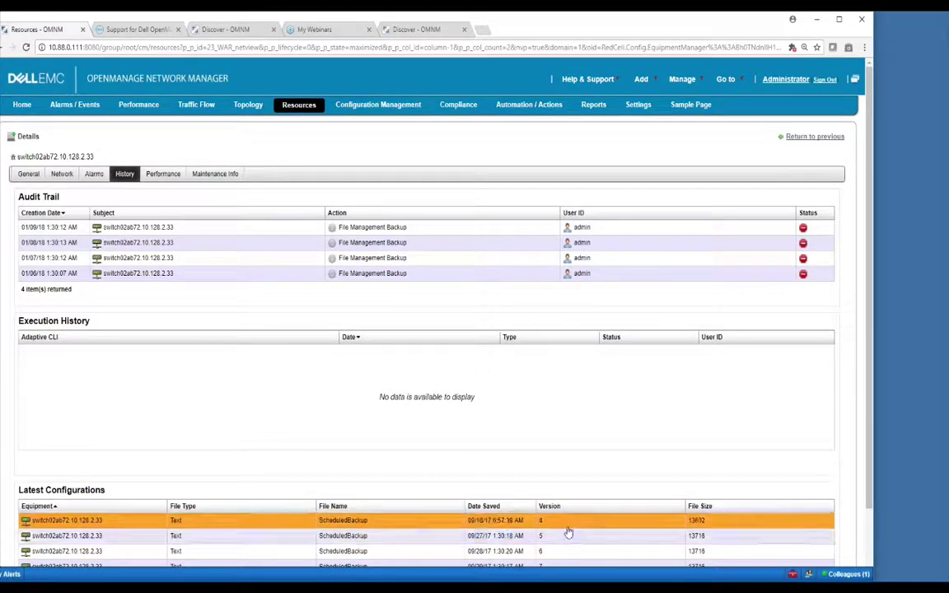
pyautogui.rightClick(287, 525)
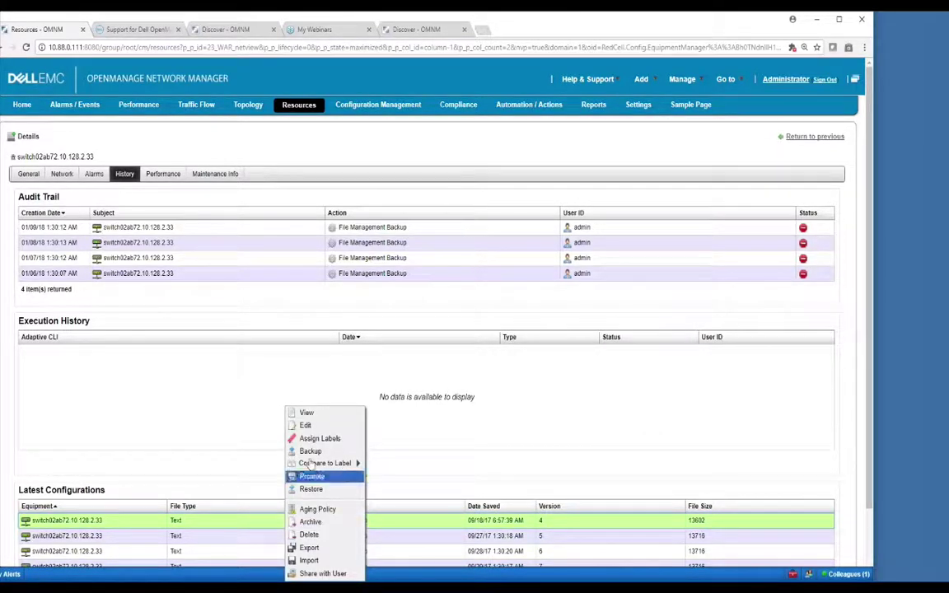
pyautogui.click(336, 427)
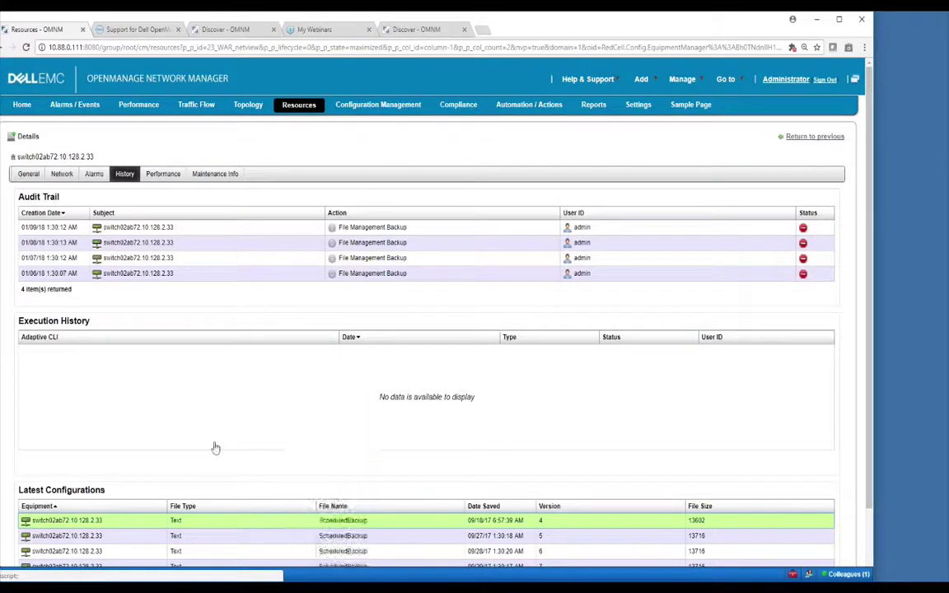
pyautogui.click(163, 173)
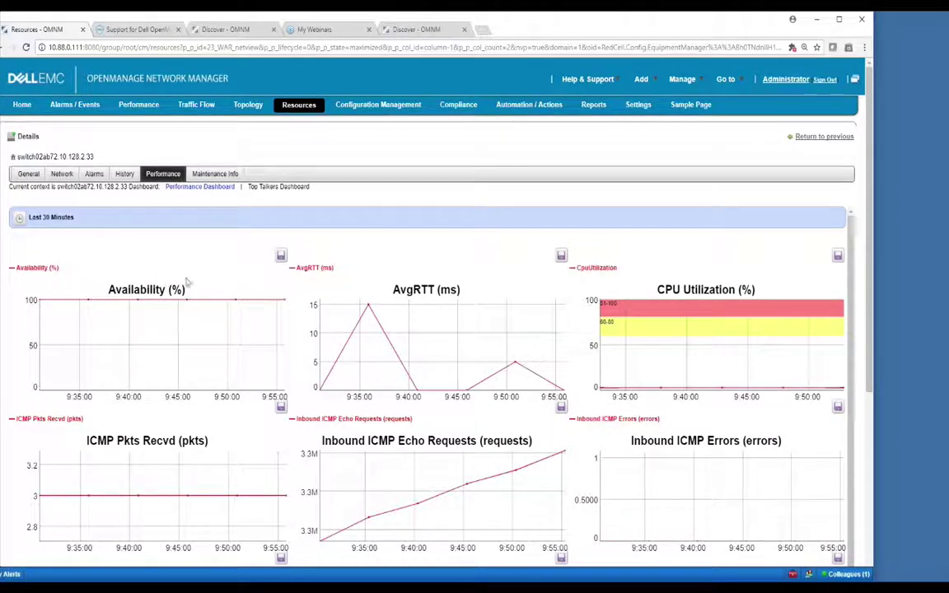
# - Start a new maintenance log entry for the switch with category Configure and type Changed configuration
pyautogui.click(210, 173)
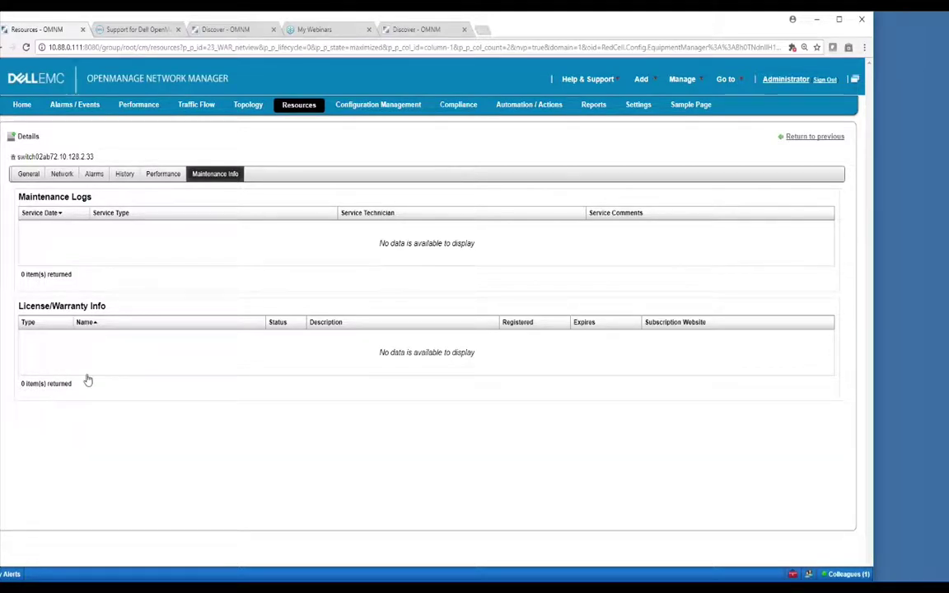
pyautogui.rightClick(116, 231)
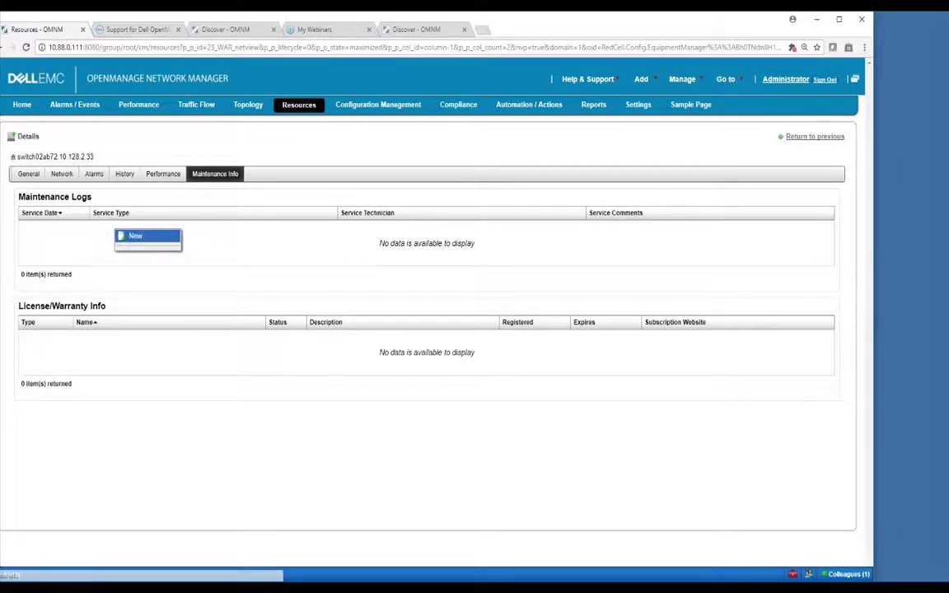
pyautogui.click(135, 237)
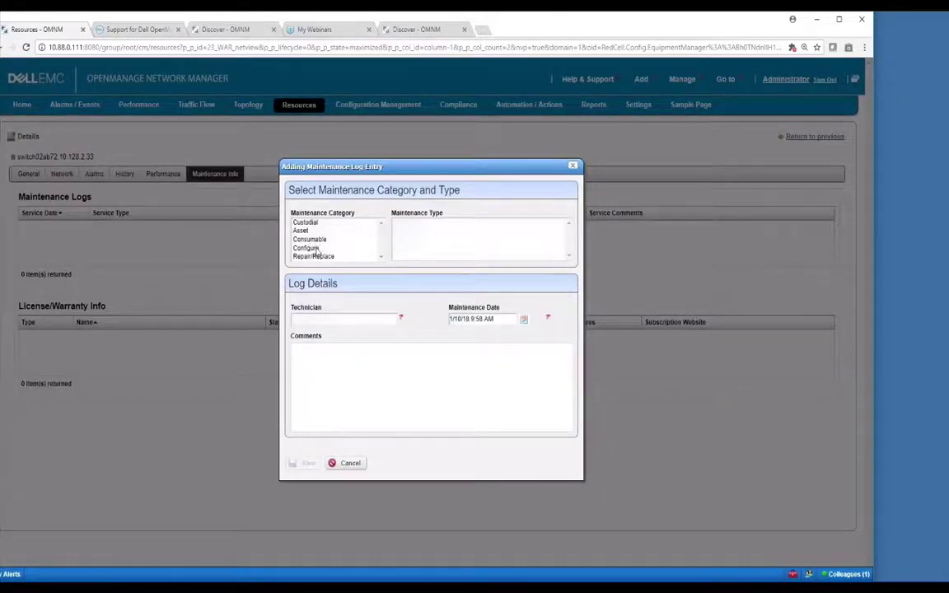
pyautogui.click(315, 249)
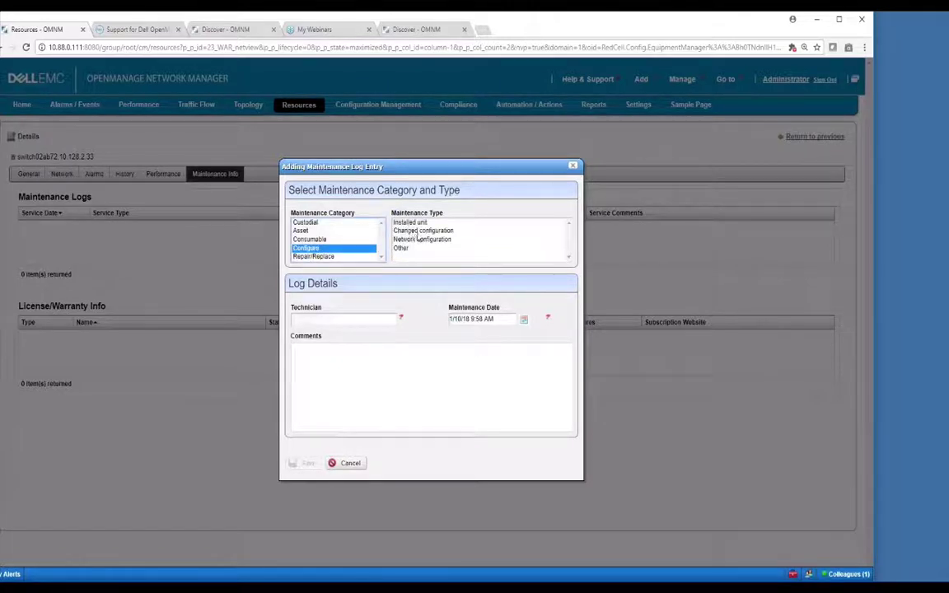
pyautogui.click(420, 231)
# - Fill in the technician's name and the comment "dffsadf", and save the maintenance log entry
pyautogui.click(347, 321)
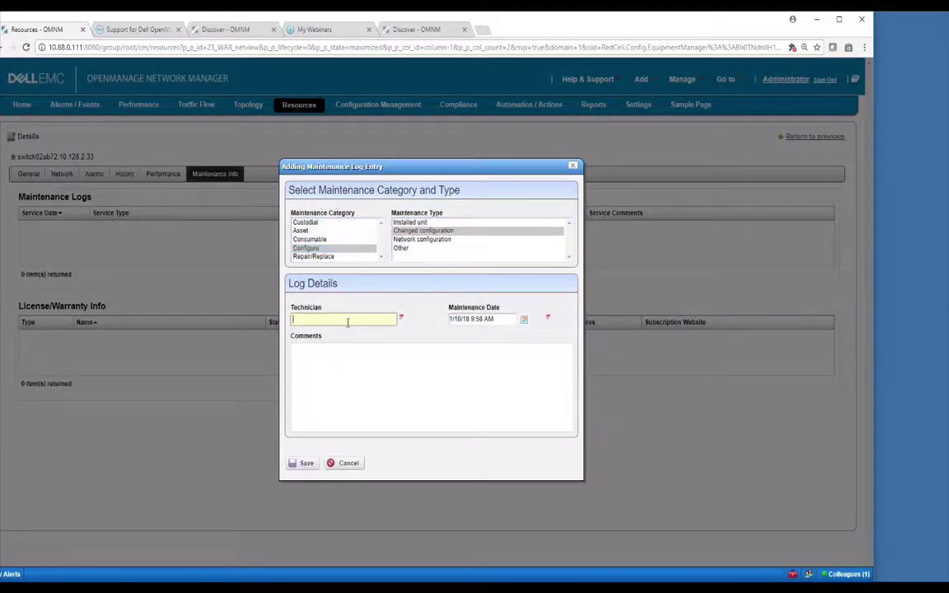
pyautogui.write('sdffa')
pyautogui.click(360, 354)
pyautogui.write('dffsadf')
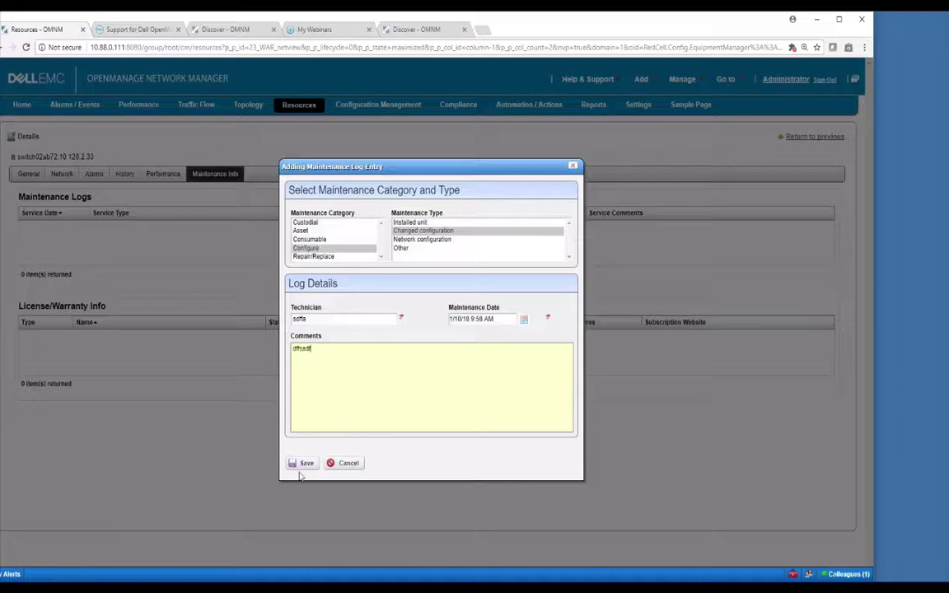
pyautogui.click(306, 464)
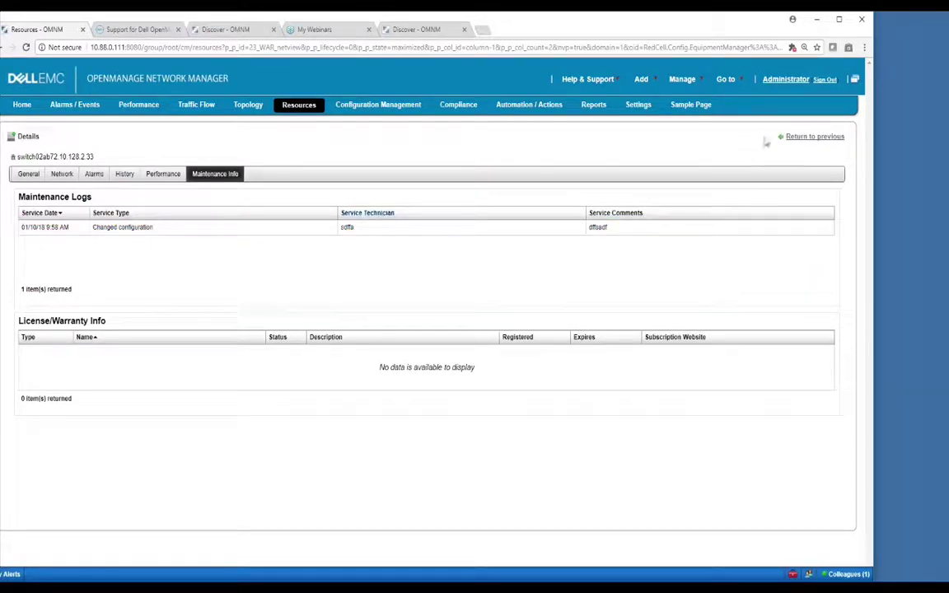
# - Return to the managed resources and review the management state choices for the x1052P device, closing the settings without saving
pyautogui.click(791, 138)
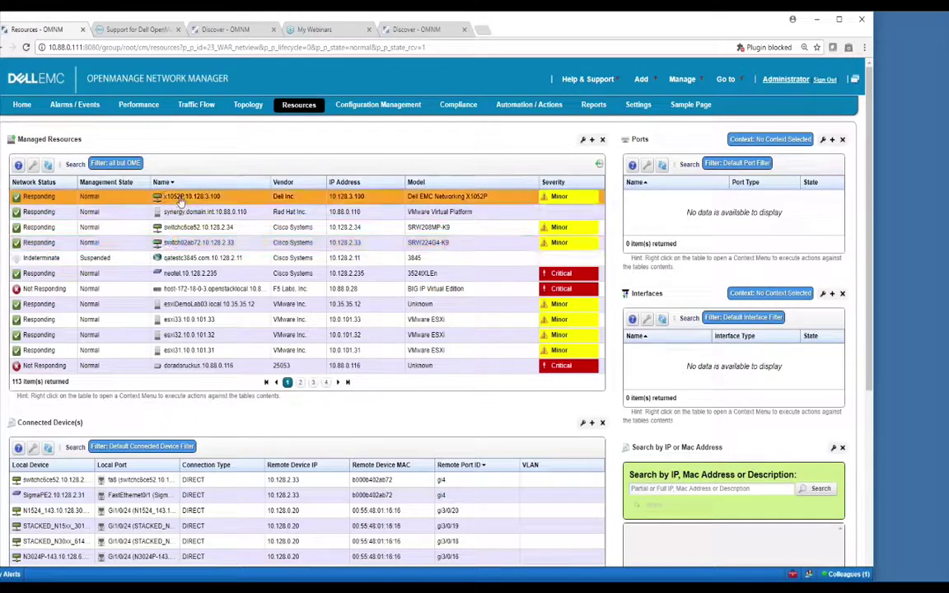
pyautogui.rightClick(182, 200)
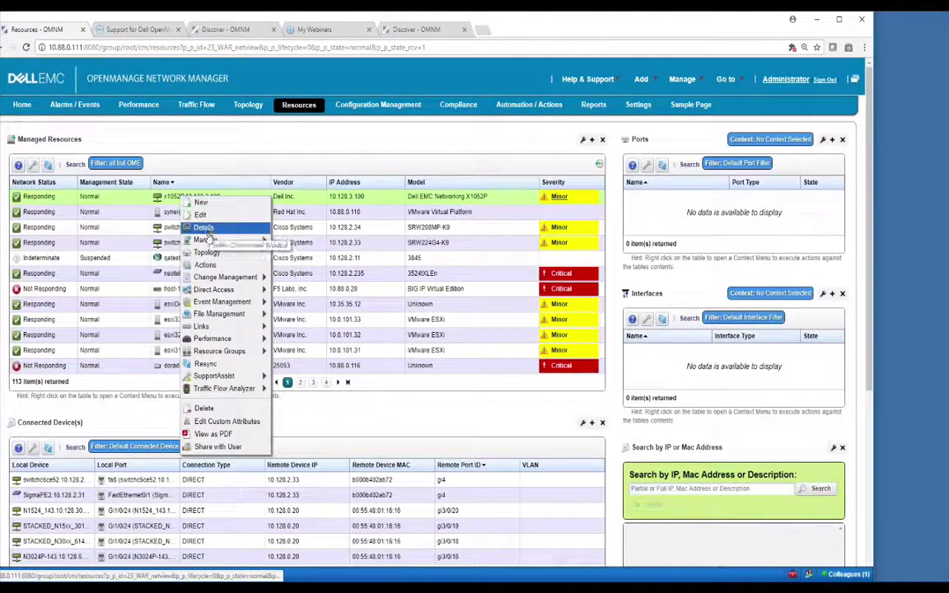
pyautogui.moveTo(207, 241)
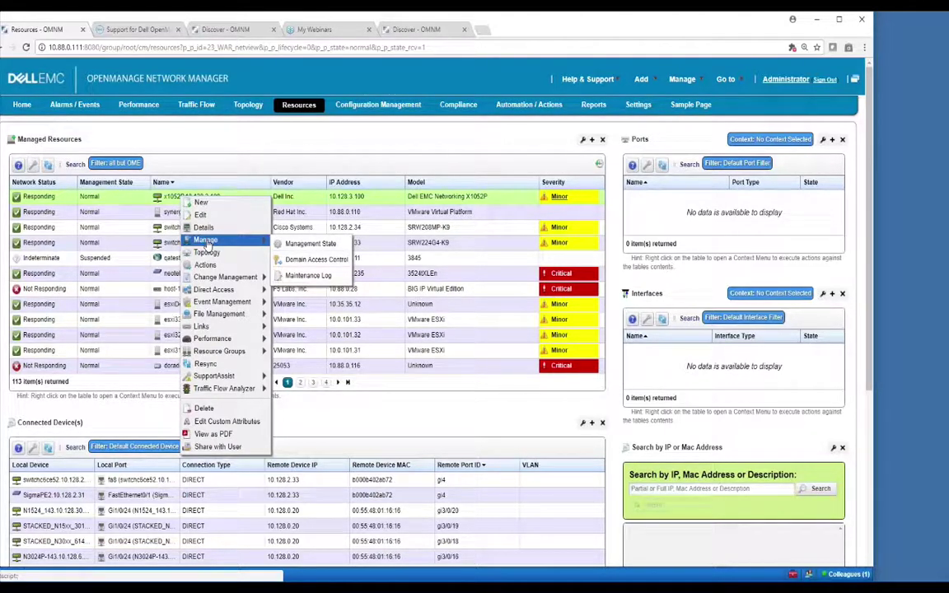
pyautogui.click(310, 245)
pyautogui.click(376, 309)
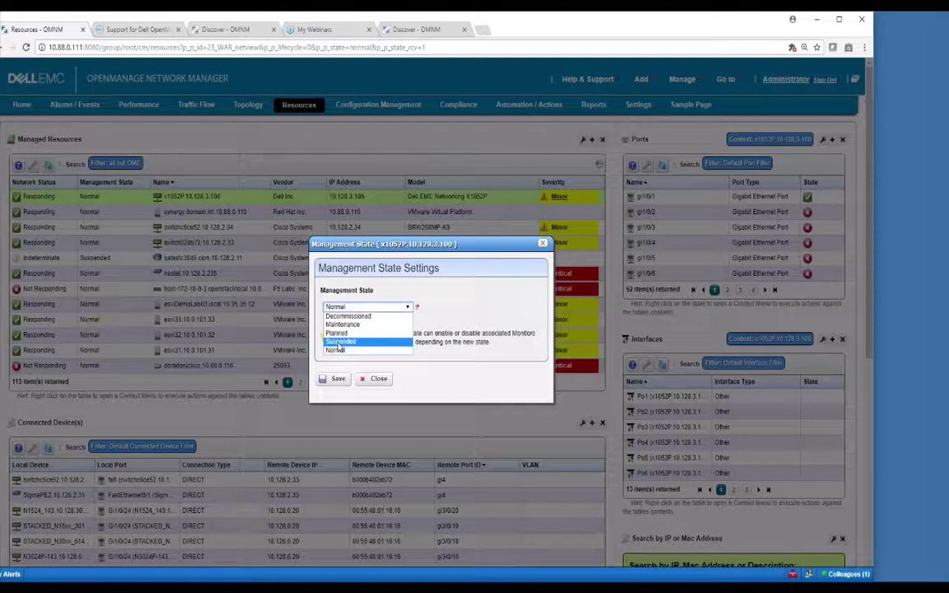
pyautogui.click(374, 389)
pyautogui.click(378, 380)
pyautogui.rightClick(195, 199)
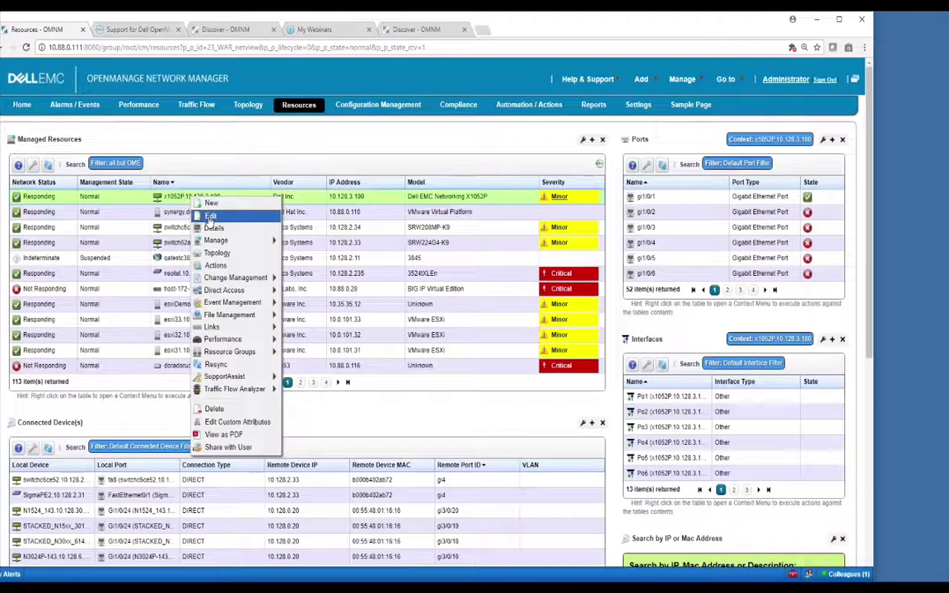
pyautogui.rightClick(221, 261)
pyautogui.press('Escape')
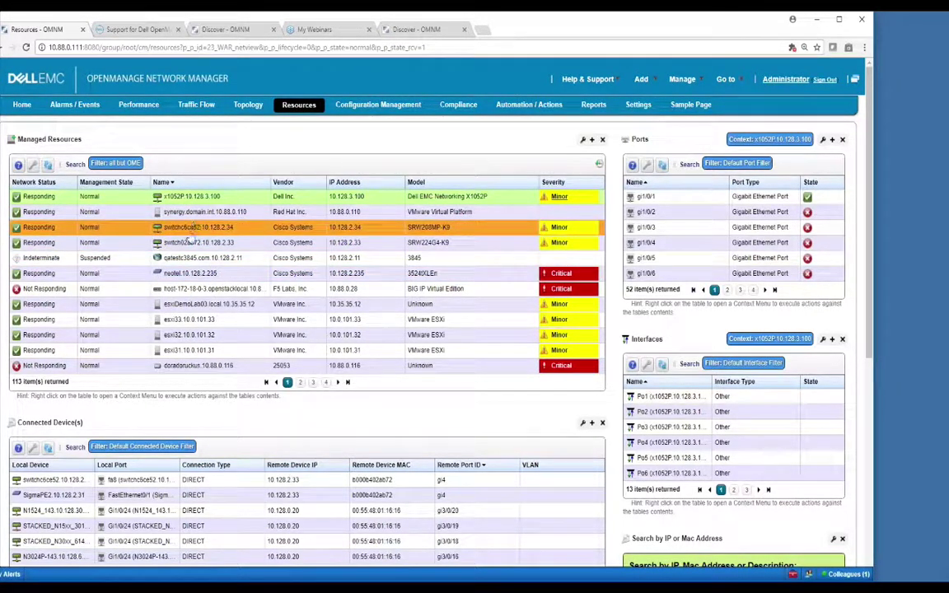
pyautogui.click(189, 274)
# - Review the Show and Manage actions available for switch02ab72, and close the action selection
pyautogui.rightClick(189, 243)
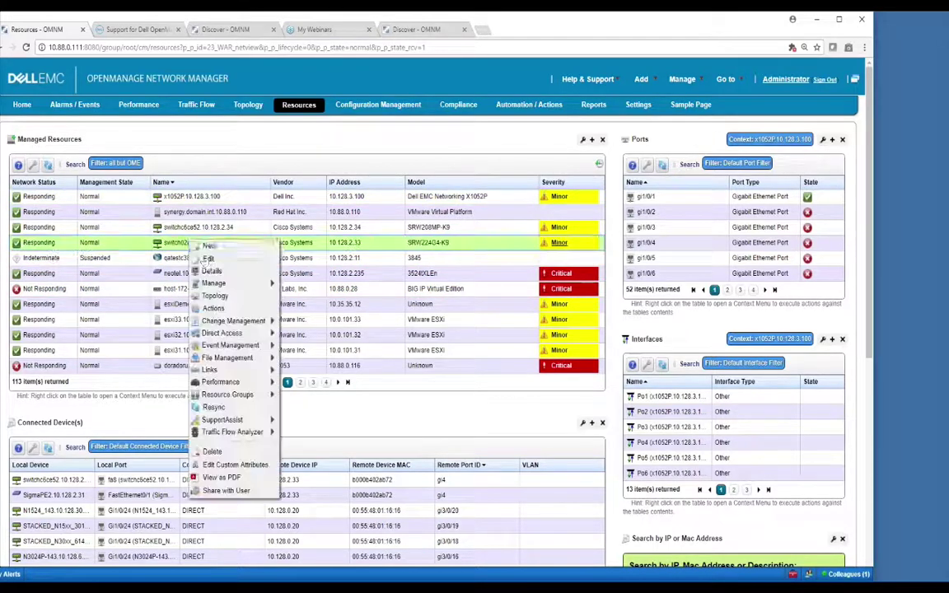
pyautogui.click(214, 308)
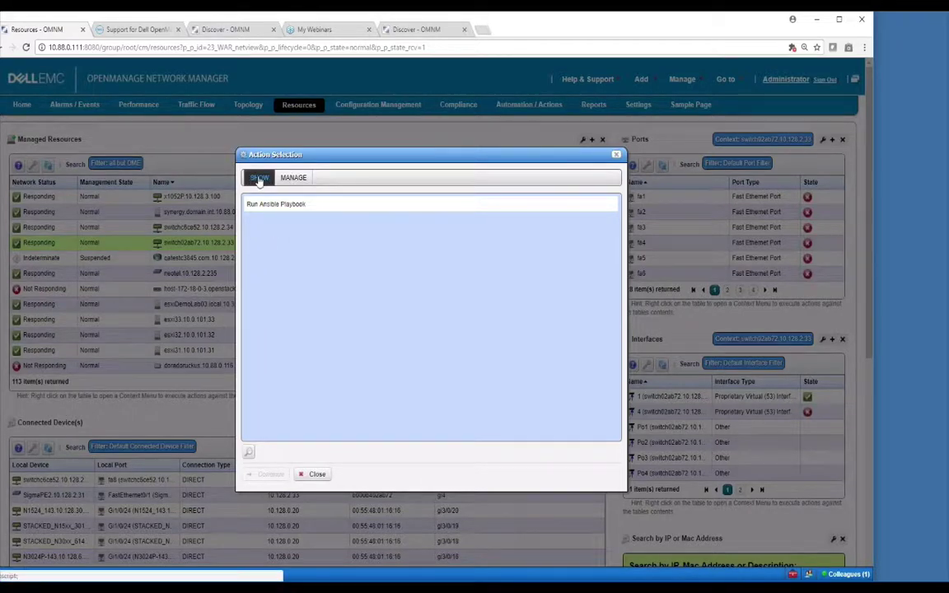
pyautogui.click(288, 178)
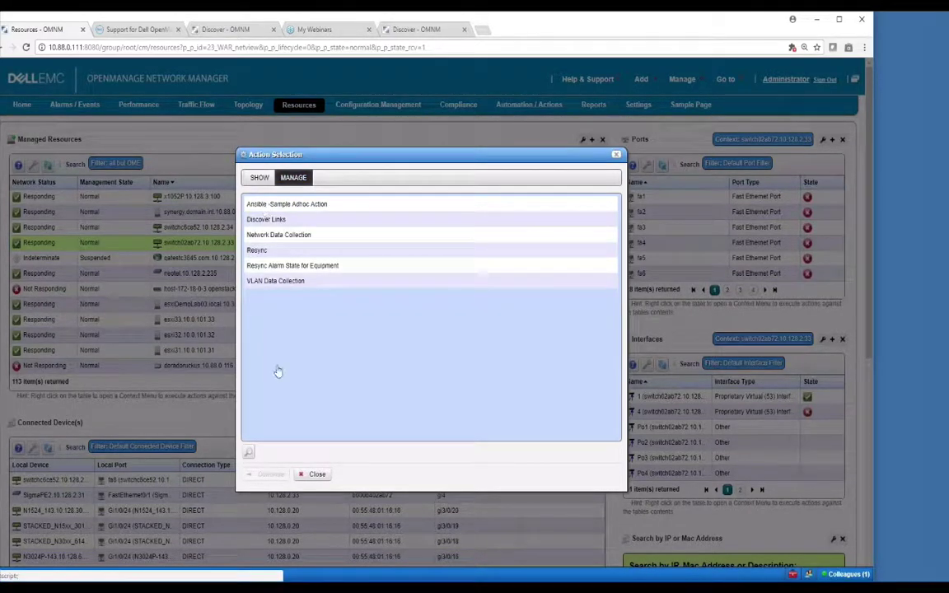
pyautogui.click(312, 476)
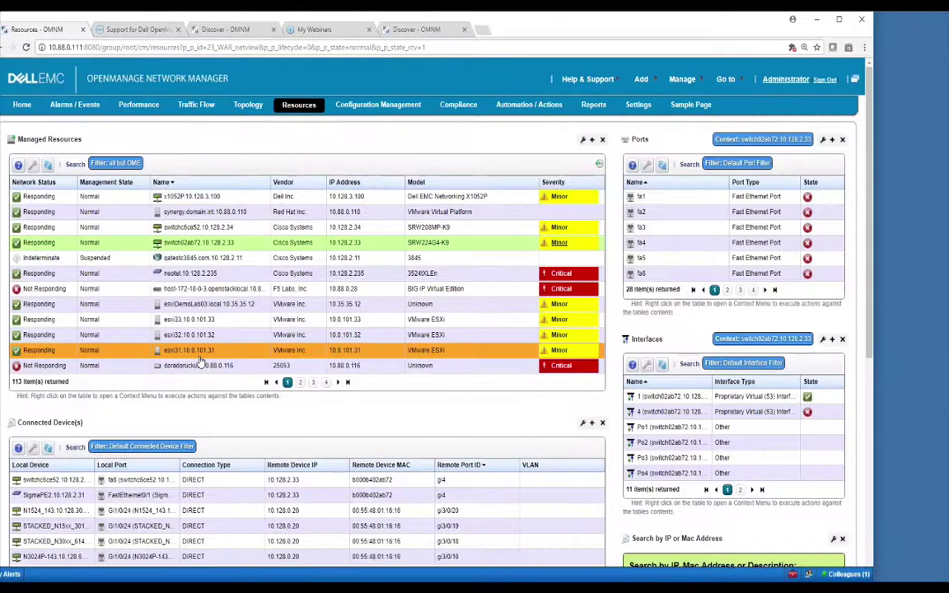
# - Go to page 4 of the managed resources and review the Show and Config actions for S6000_ON_149
pyautogui.click(314, 382)
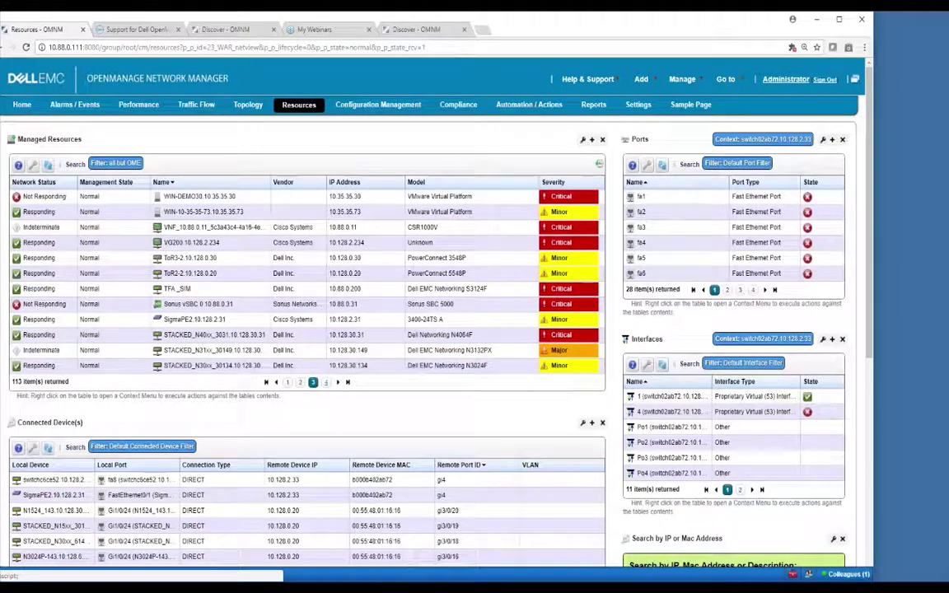
pyautogui.click(323, 383)
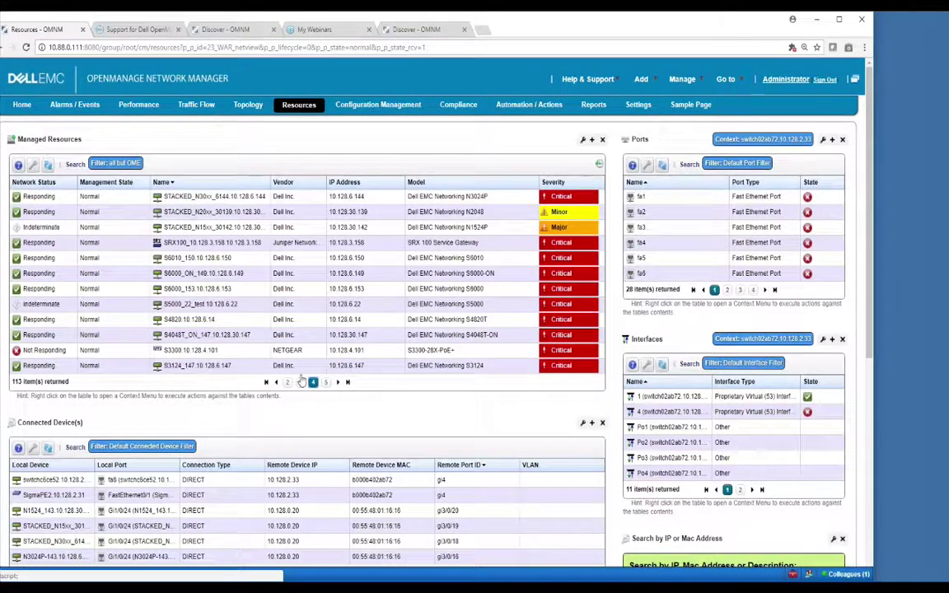
pyautogui.rightClick(189, 276)
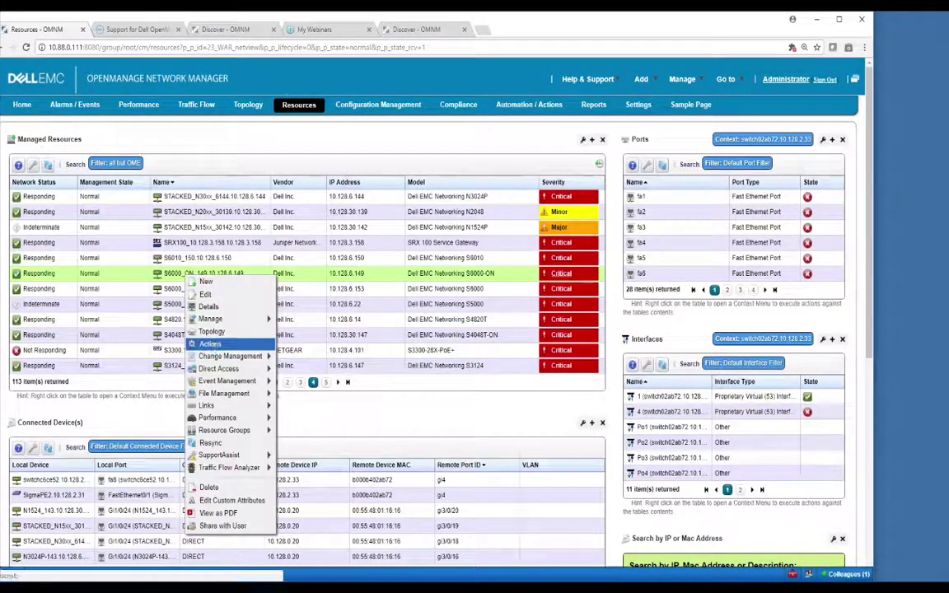
pyautogui.click(211, 344)
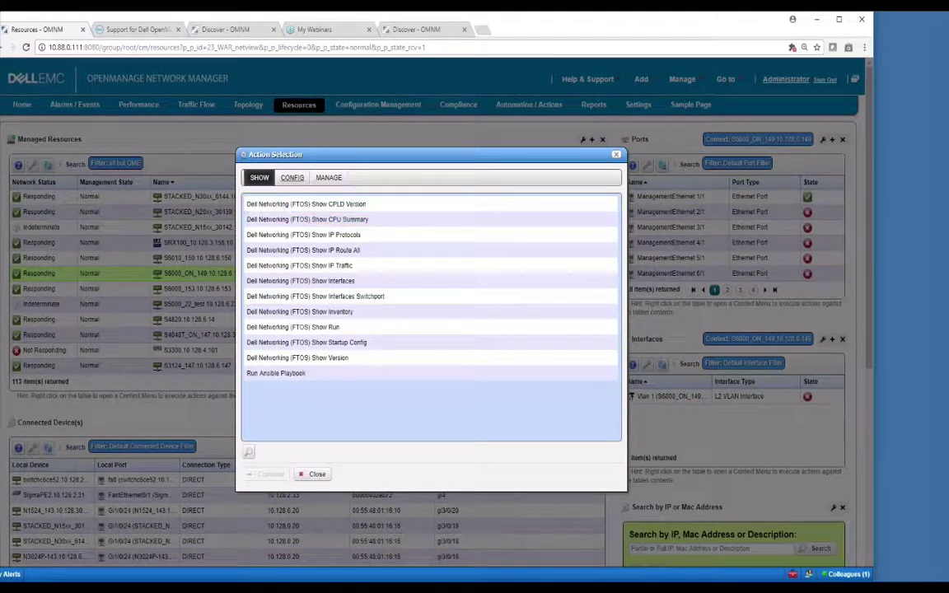
pyautogui.click(292, 178)
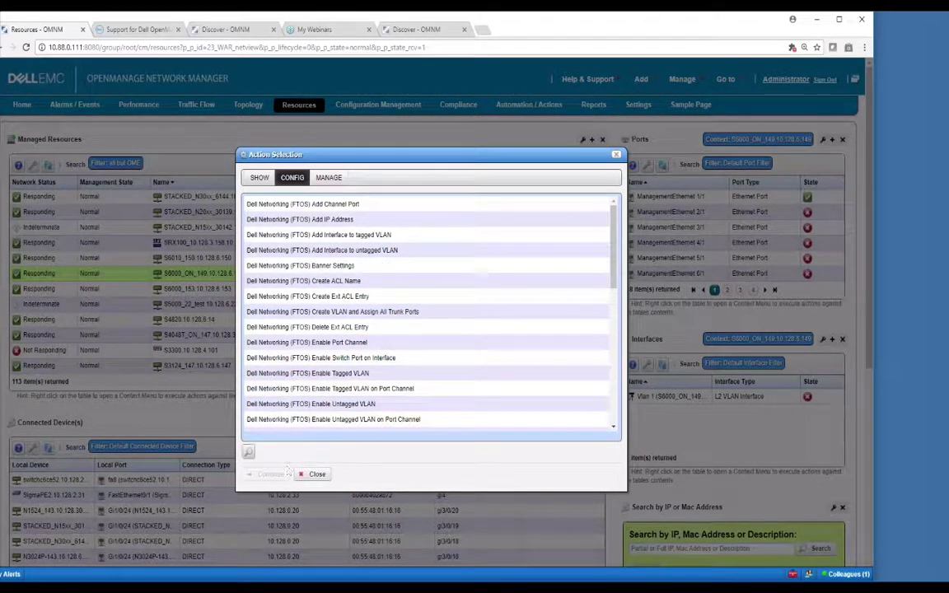
# - Search the S6000_ON_149 Config actions for "vlan", check the Manage category, and close the action selection
pyautogui.click(248, 452)
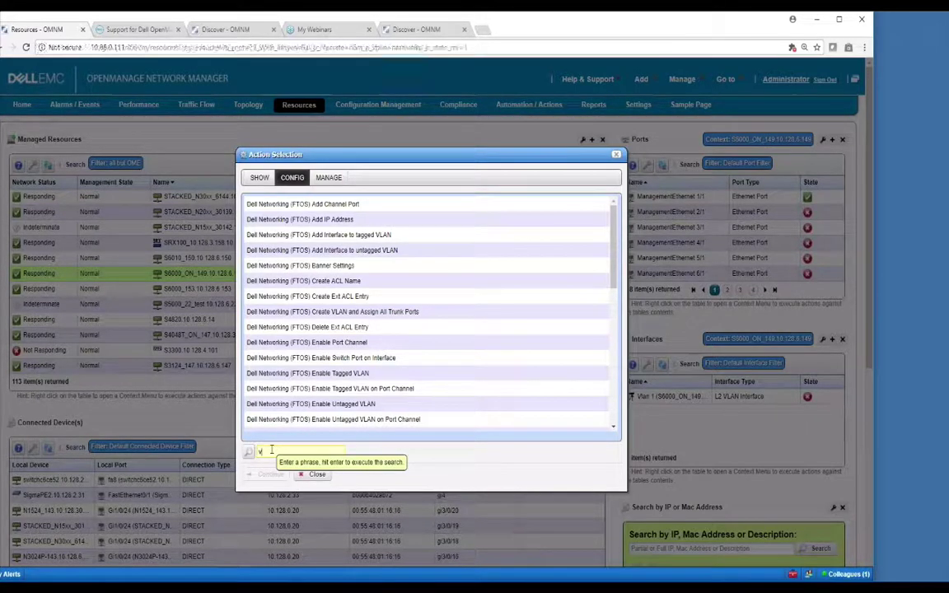
pyautogui.write('vlan')
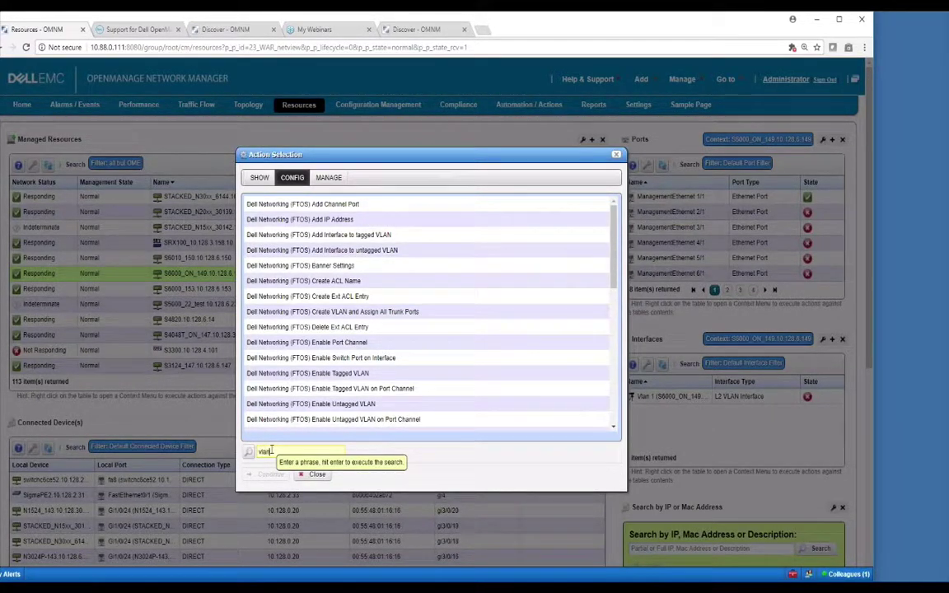
pyautogui.press('Return')
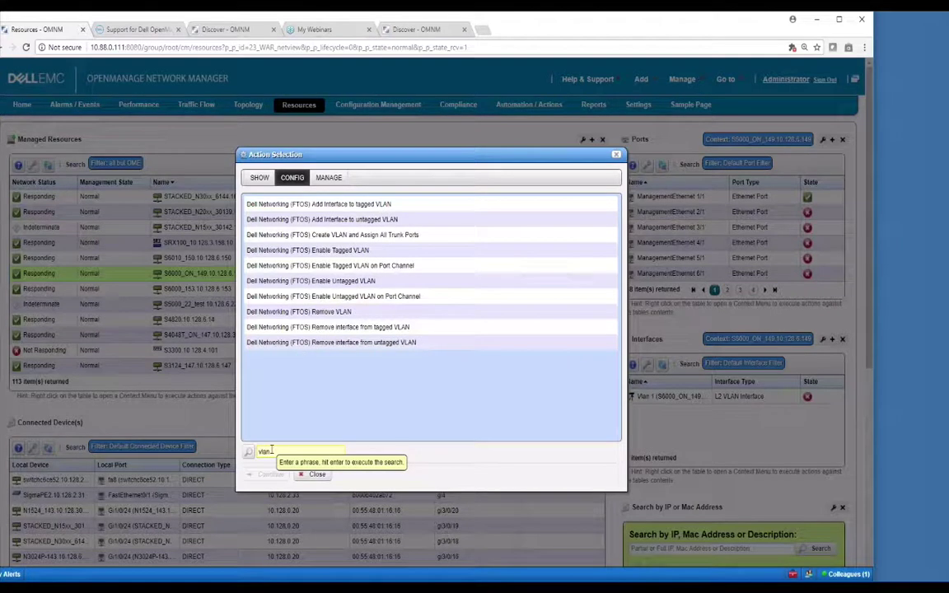
pyautogui.click(328, 178)
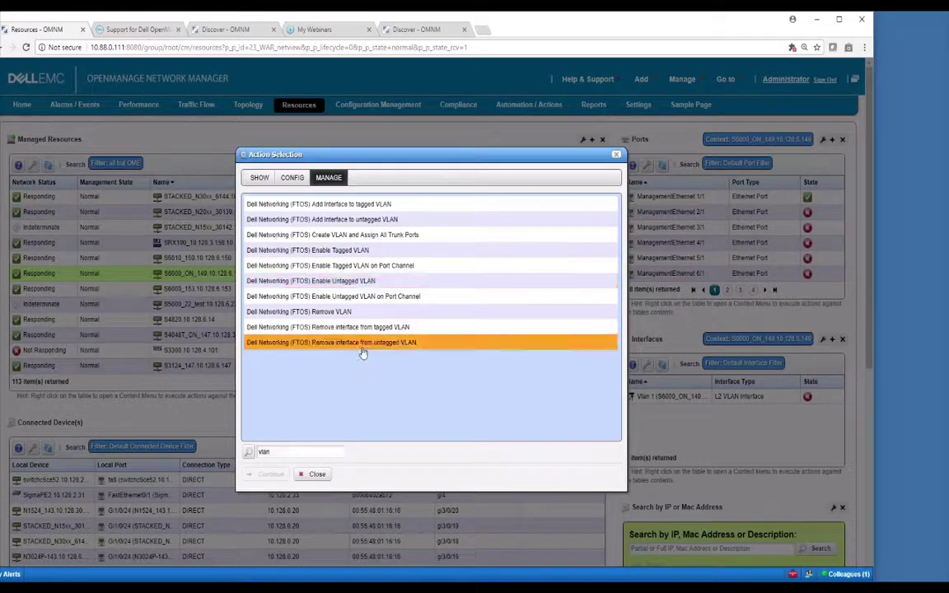
pyautogui.click(319, 474)
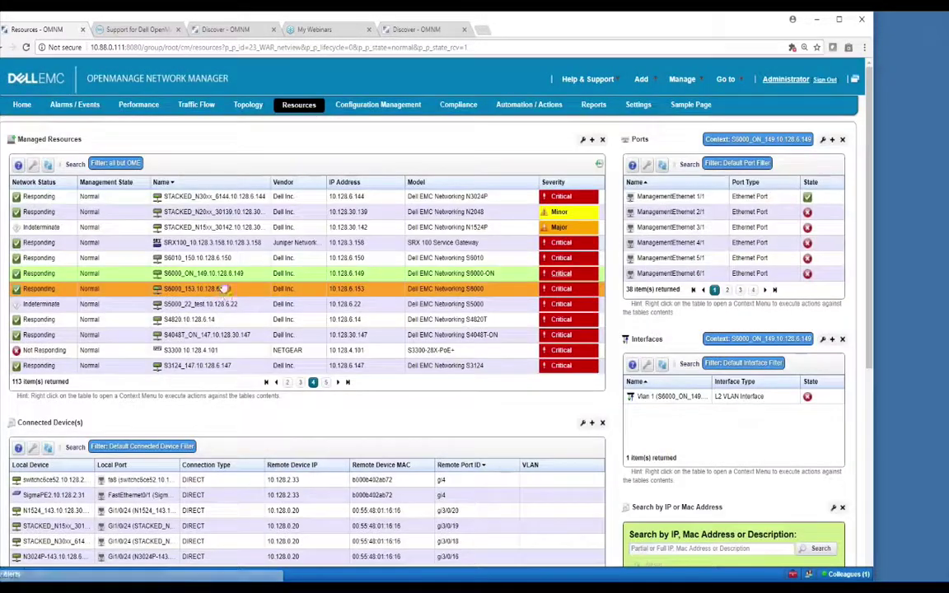
# - Open a direct-access terminal to S6000_ON_149, reposition its window, and close it
pyautogui.rightClick(221, 279)
pyautogui.moveTo(257, 360)
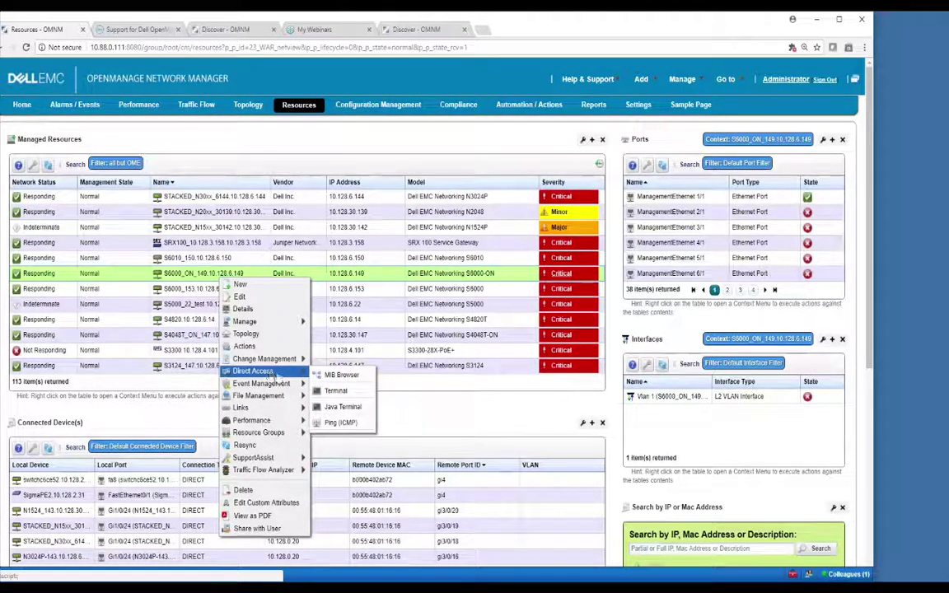
pyautogui.click(337, 391)
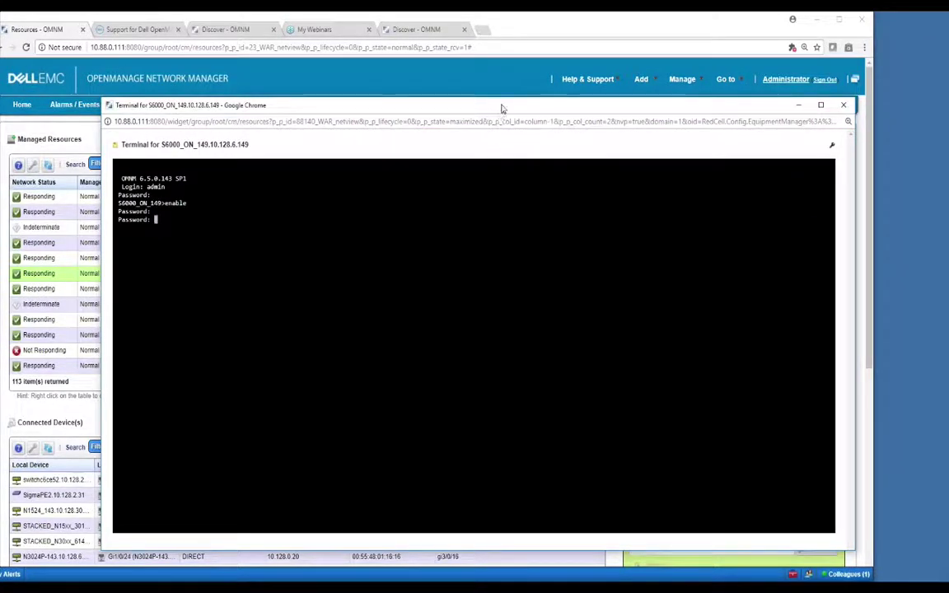
pyautogui.moveTo(500, 106); pyautogui.dragTo(452, 99)
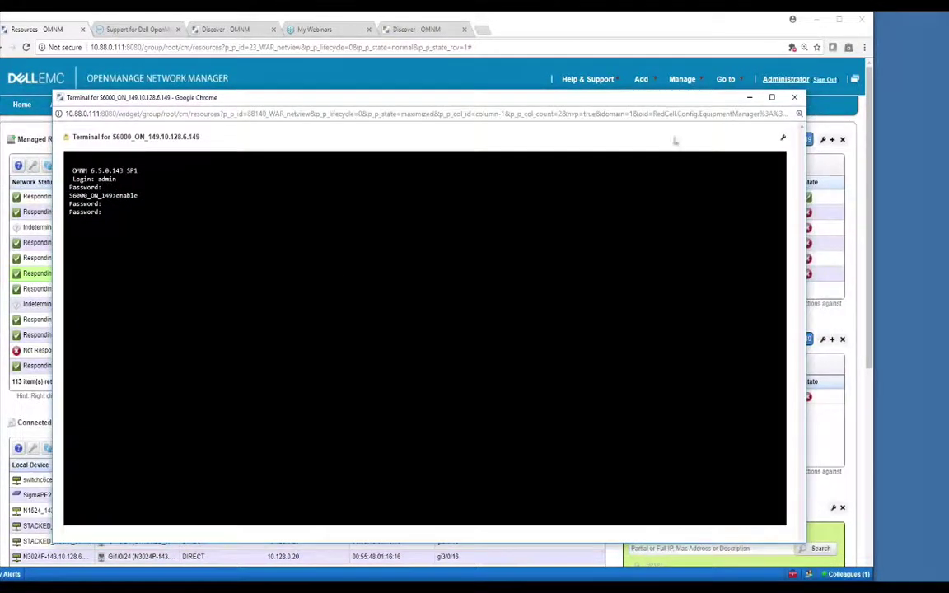
pyautogui.moveTo(651, 104); pyautogui.dragTo(610, 101)
pyautogui.click(637, 89)
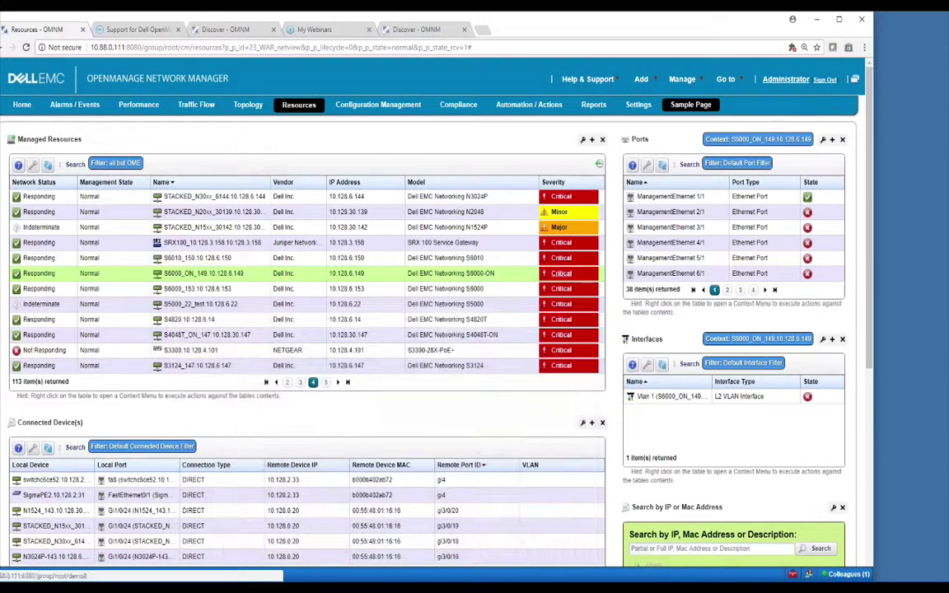
# - Review the Direct Access and File Management options for S6000_ON_149, and try to view its latest config
pyautogui.rightClick(228, 274)
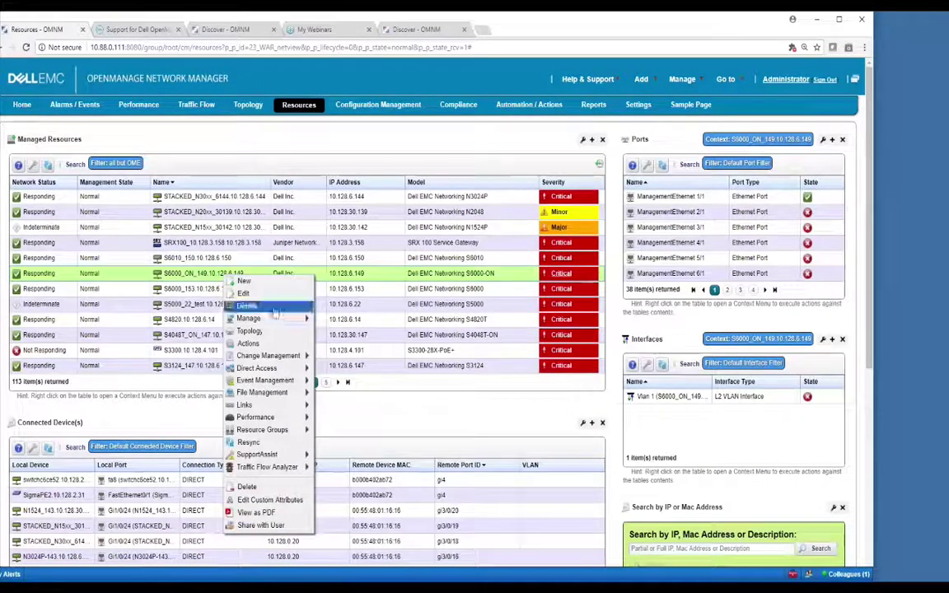
pyautogui.moveTo(267, 372)
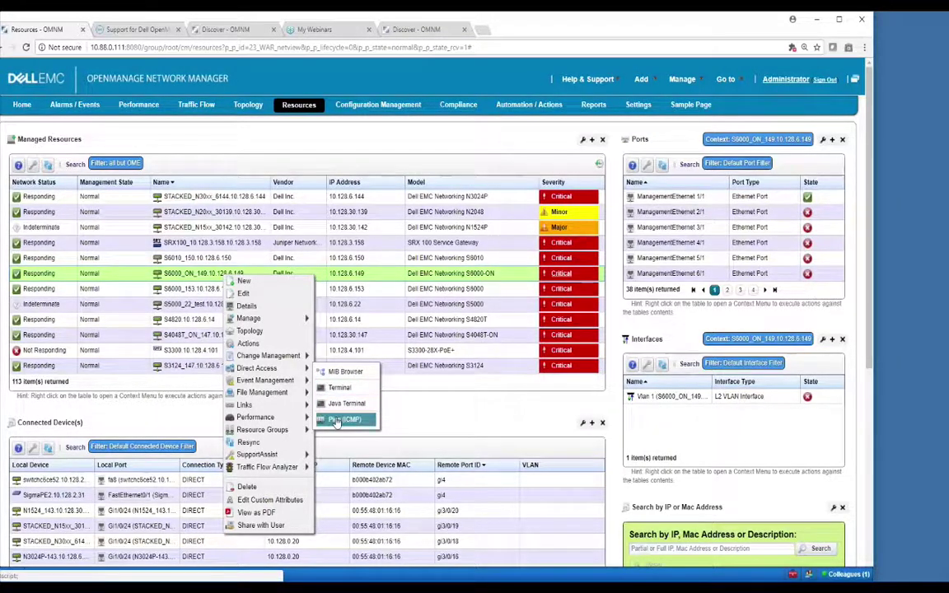
pyautogui.moveTo(271, 397)
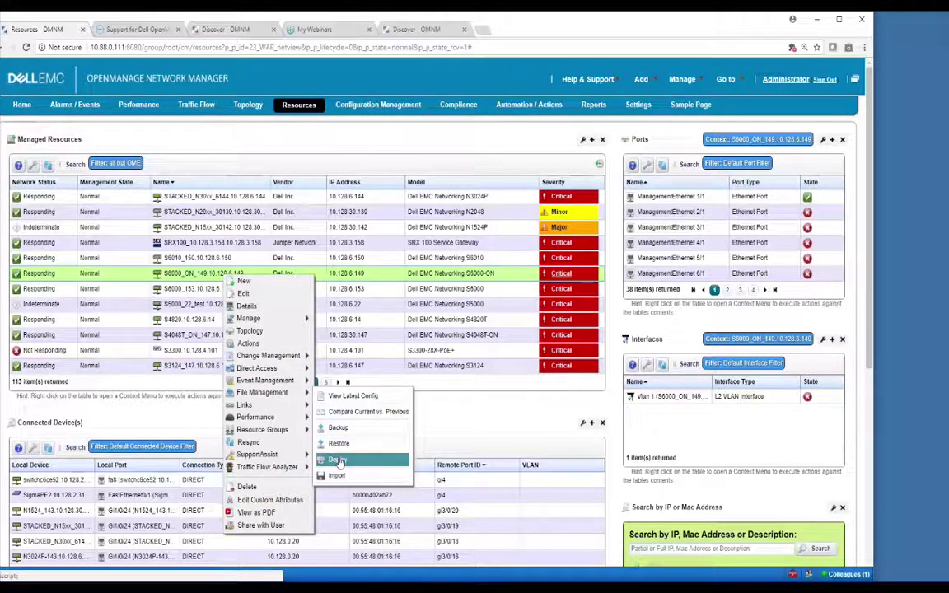
pyautogui.click(346, 395)
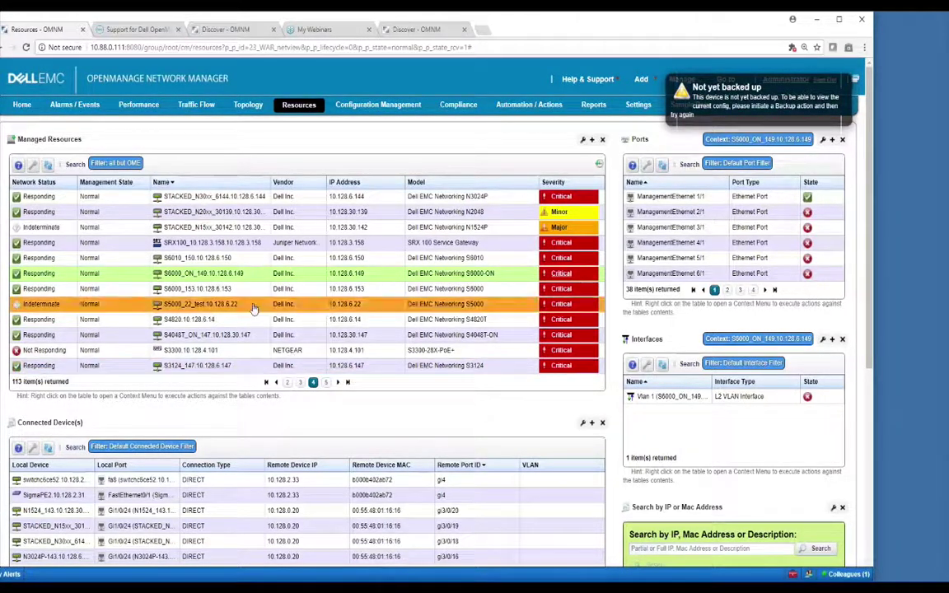
pyautogui.rightClick(217, 272)
pyautogui.moveTo(244, 358)
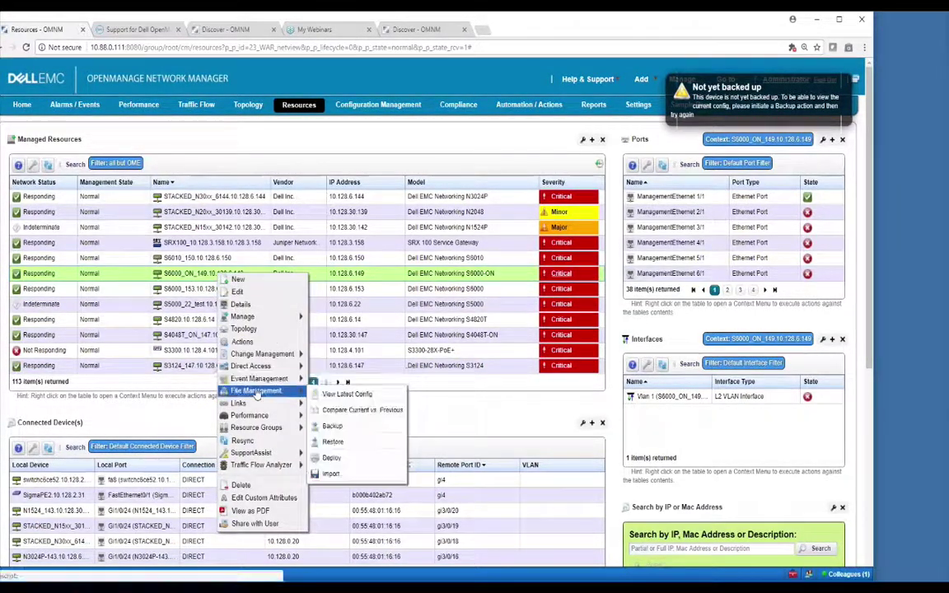
pyautogui.click(326, 394)
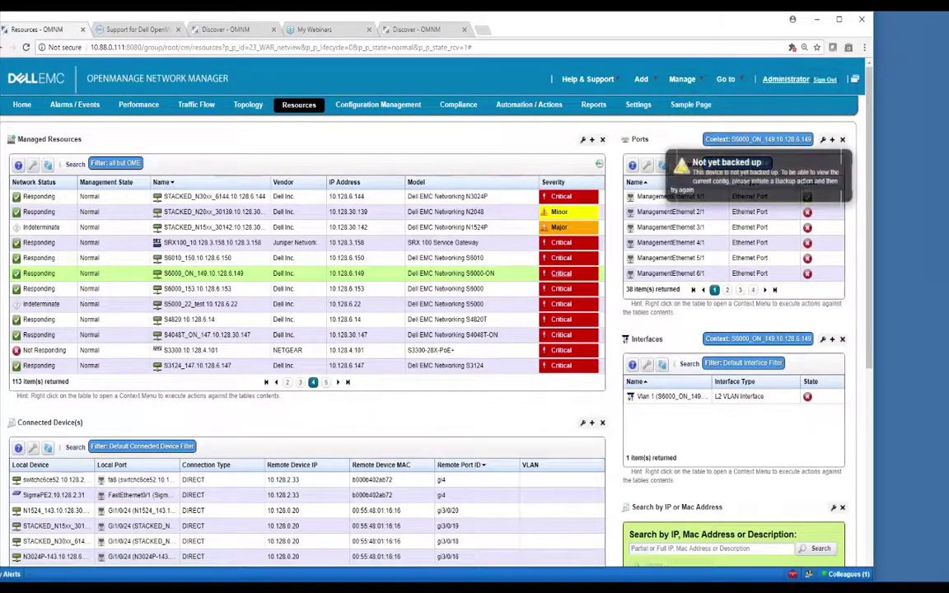
# - Review the Links, Performance and Resource Groups options for S6000_ON_149, including adding it to existing groups
pyautogui.rightClick(202, 278)
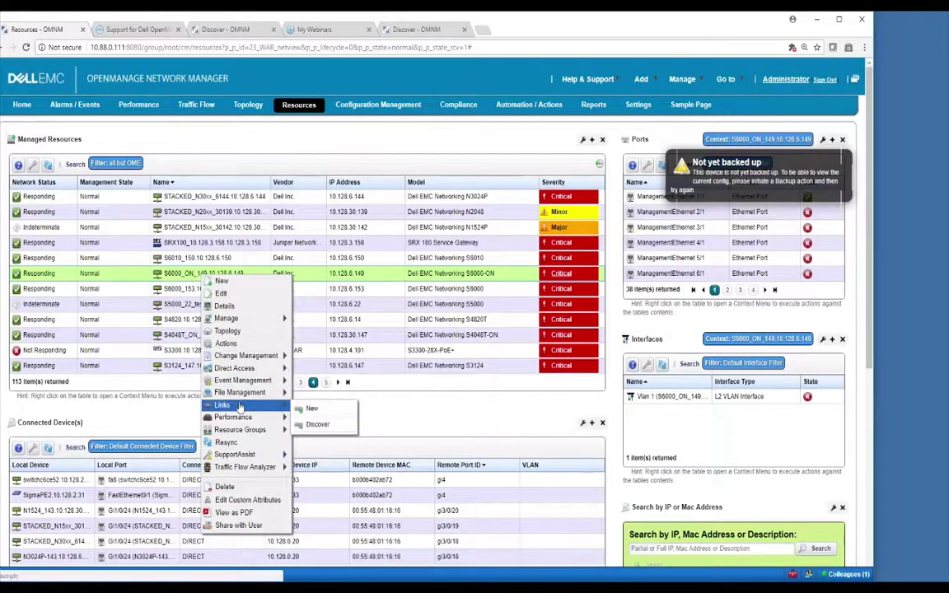
pyautogui.moveTo(239, 419)
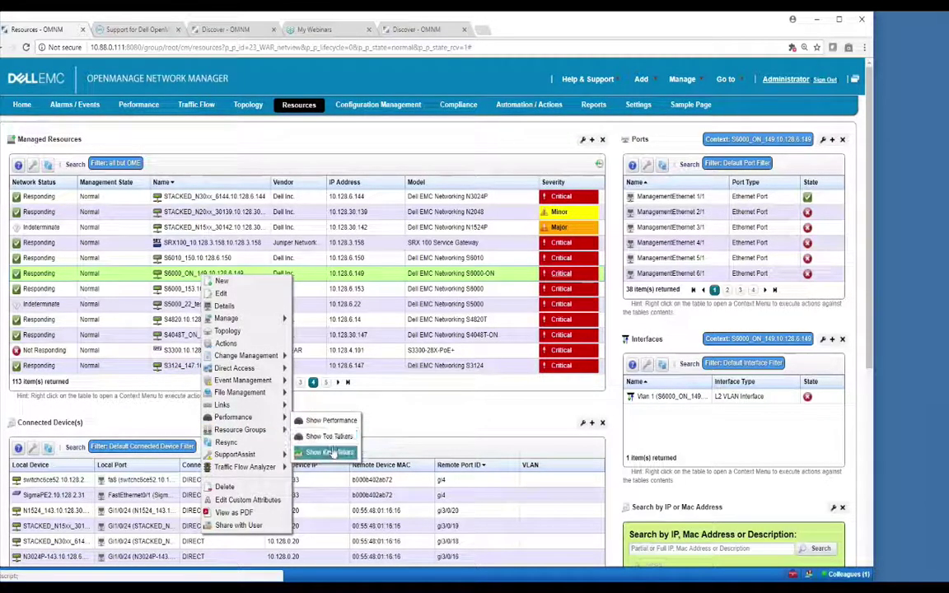
pyautogui.click(280, 440)
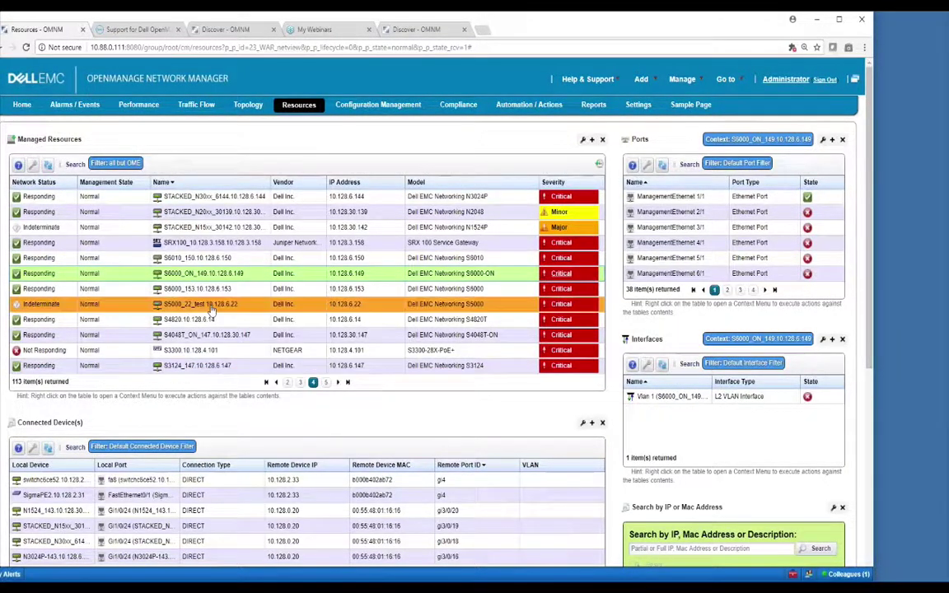
pyautogui.rightClick(206, 274)
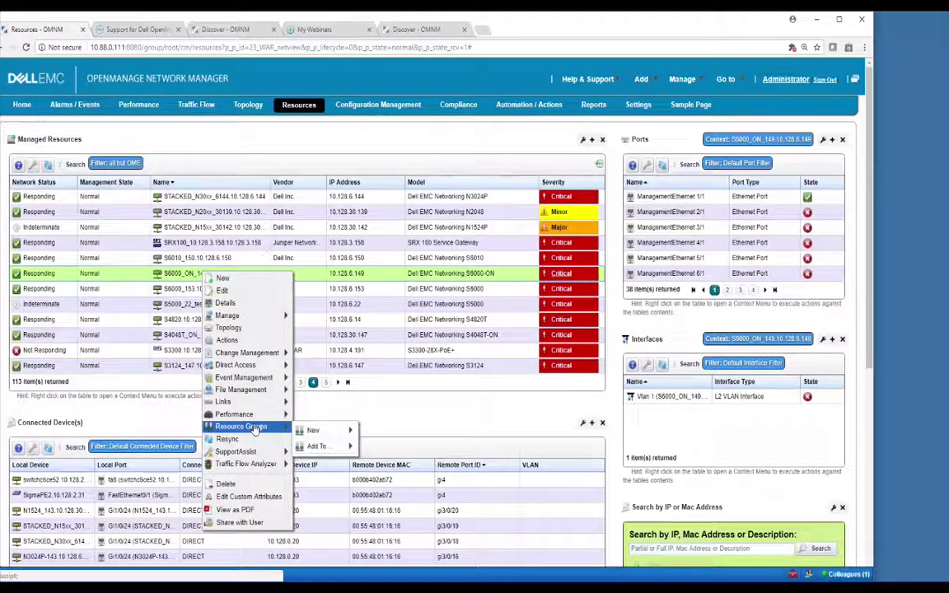
pyautogui.moveTo(322, 448)
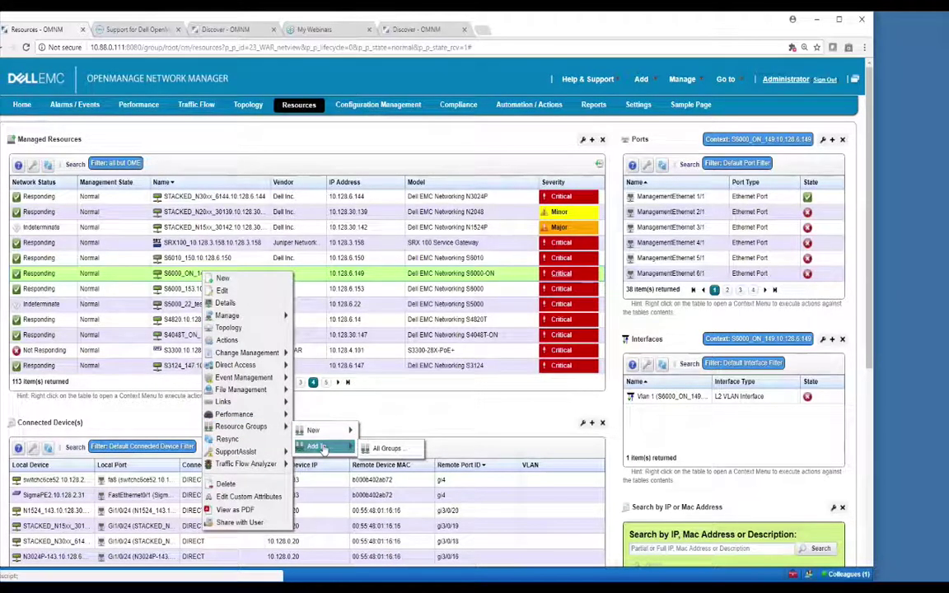
# - Select the four devices from S6000_ON_149 through S4820 and review their Resource Groups, Resync and SupportAssist options
pyautogui.click(200, 306)
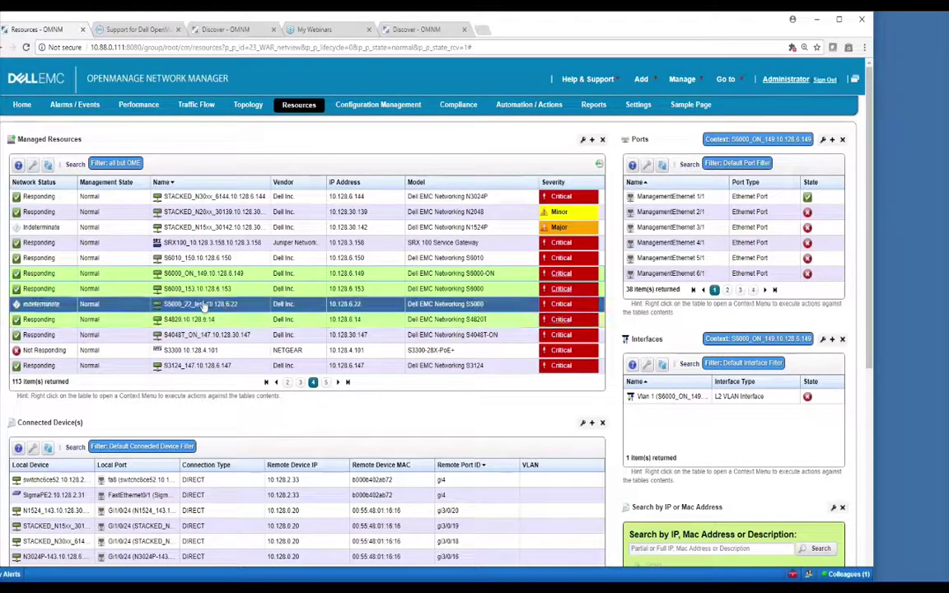
pyautogui.rightClick(207, 302)
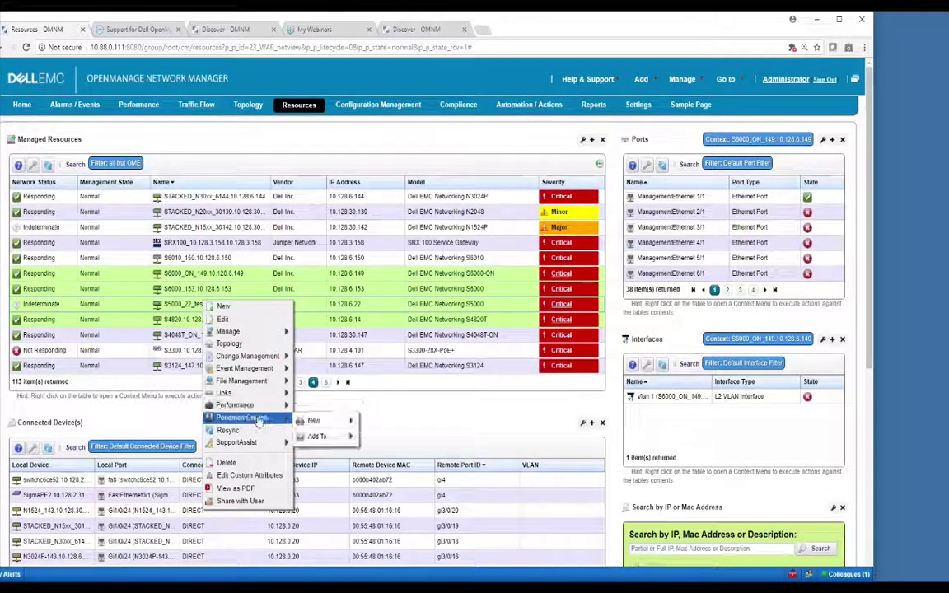
pyautogui.moveTo(310, 424)
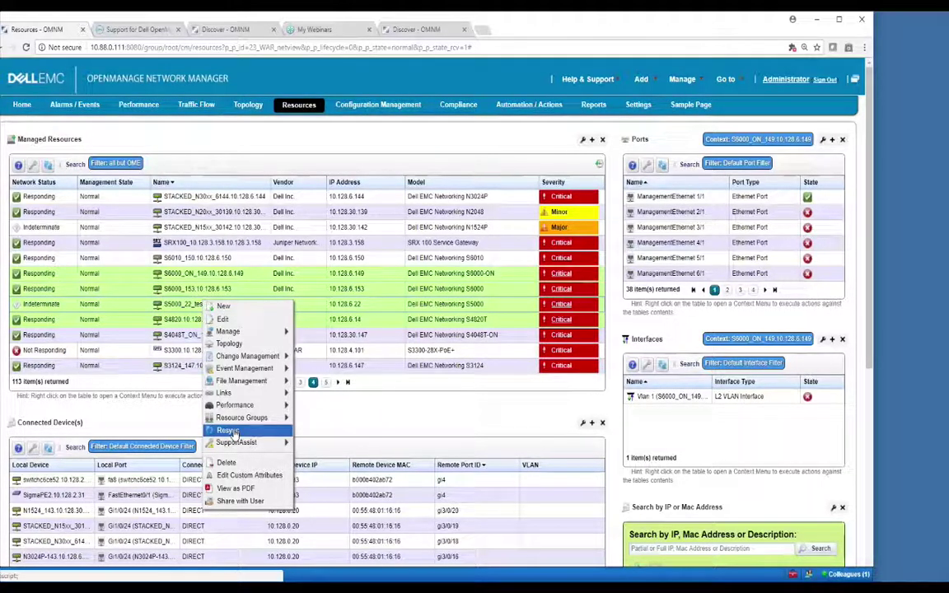
pyautogui.moveTo(236, 443)
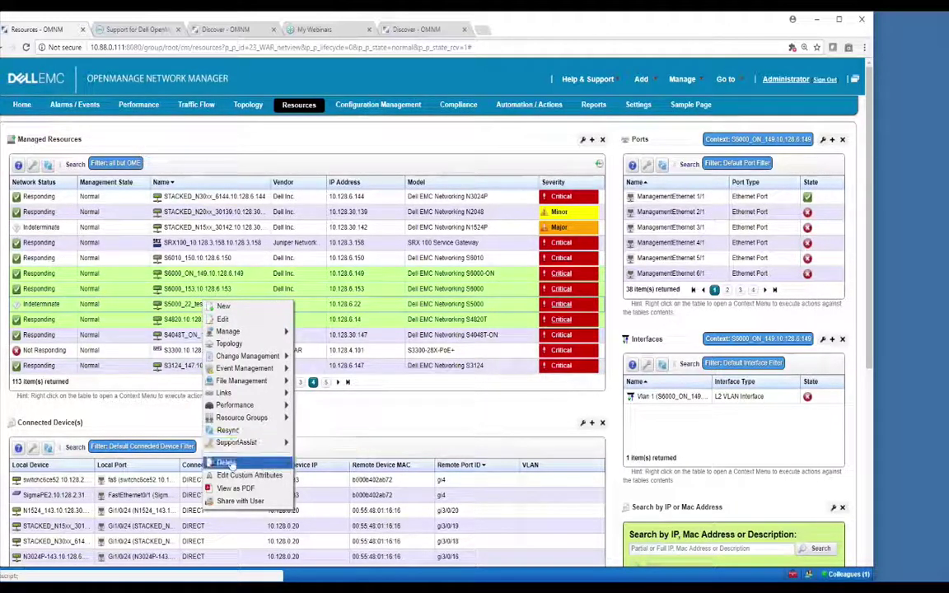
# - Share the S6000_ON_149 asset with another user, attaching a short greeting message that asks them to look at it
pyautogui.click(250, 502)
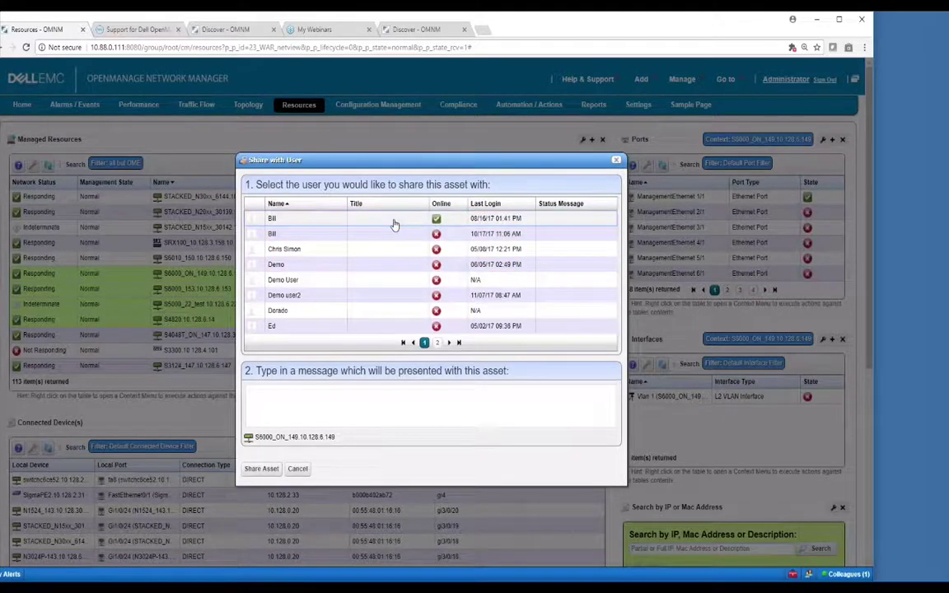
pyautogui.click(278, 386)
pyautogui.write('hye')
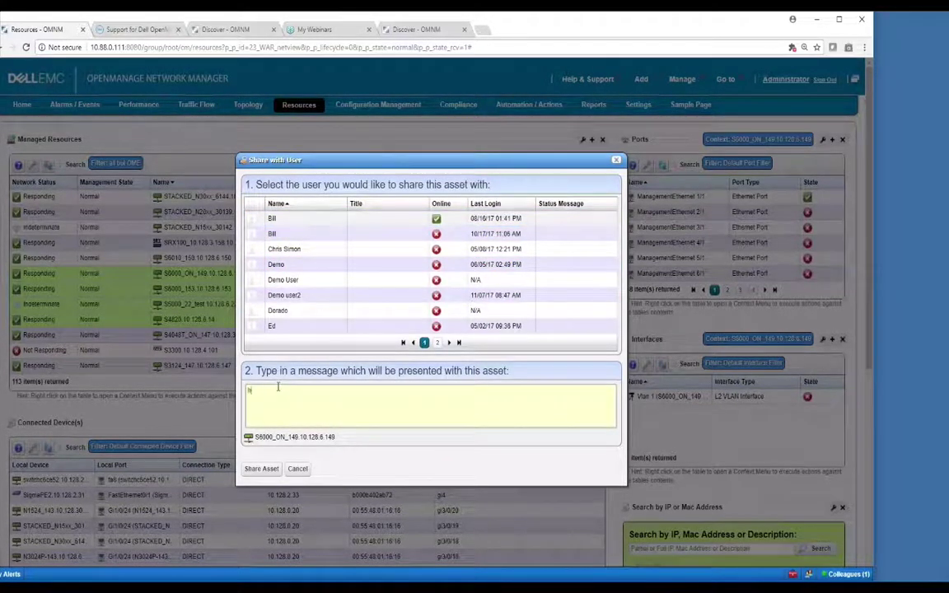
pyautogui.write(' look at th')
pyautogui.press('Home')
pyautogui.press('Right')
pyautogui.press('Delete')
pyautogui.press('Delete')
pyautogui.write('iey')
pyautogui.click(260, 469)
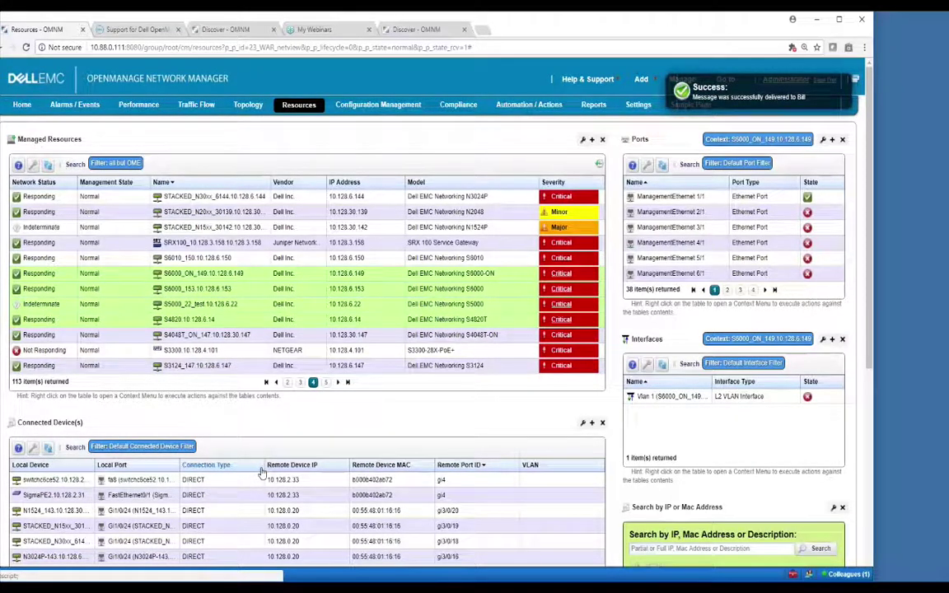
# - Check the options available for S3124_147, dismiss them, and select only the STACKED_N20xx_30139 device
pyautogui.rightClick(223, 366)
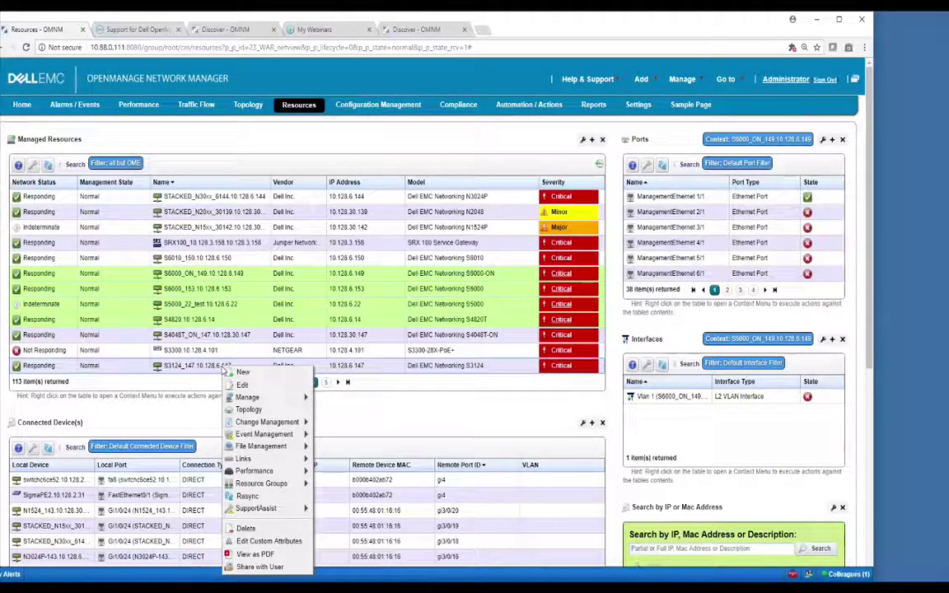
pyautogui.click(219, 368)
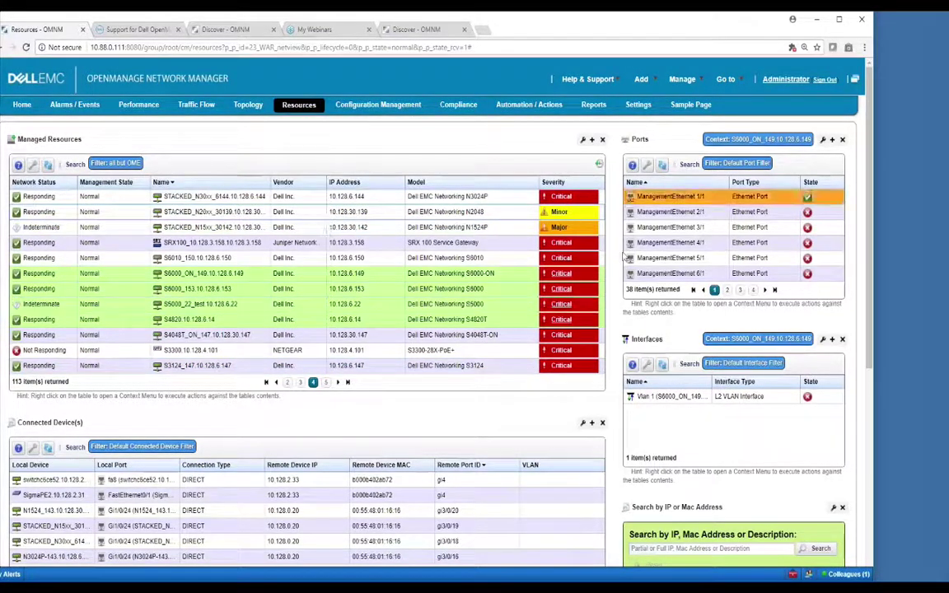
pyautogui.click(216, 212)
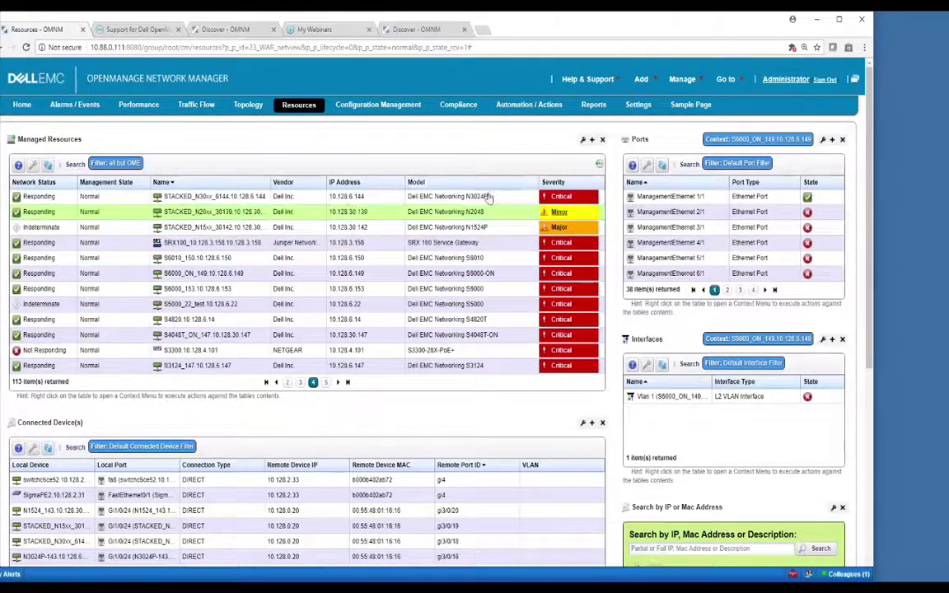
# - Switch to the OMNM server at 192.168.54.70, open its Resources page, and select S6010_150 to load its ports and interfaces
pyautogui.click(409, 31)
pyautogui.click(333, 112)
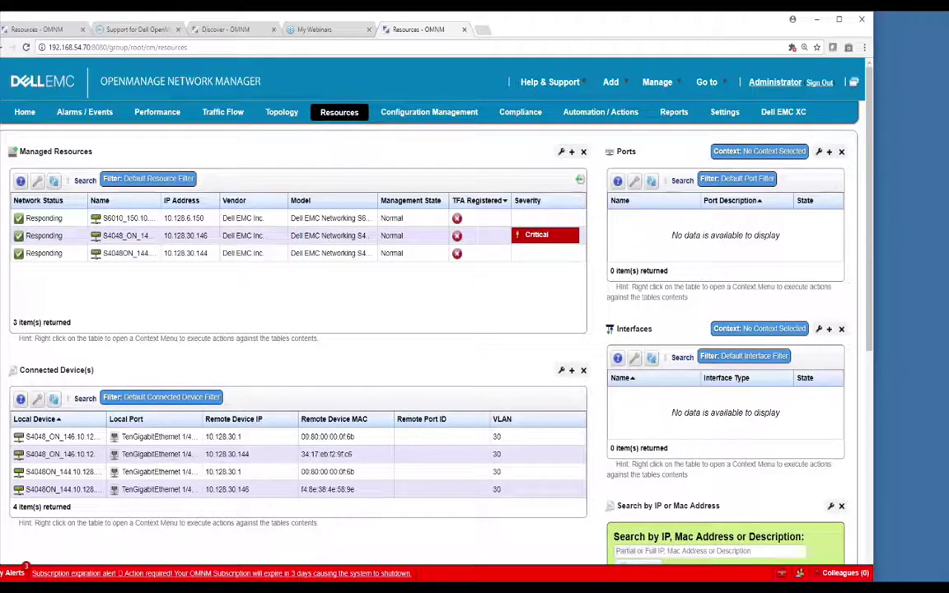
pyautogui.click(165, 218)
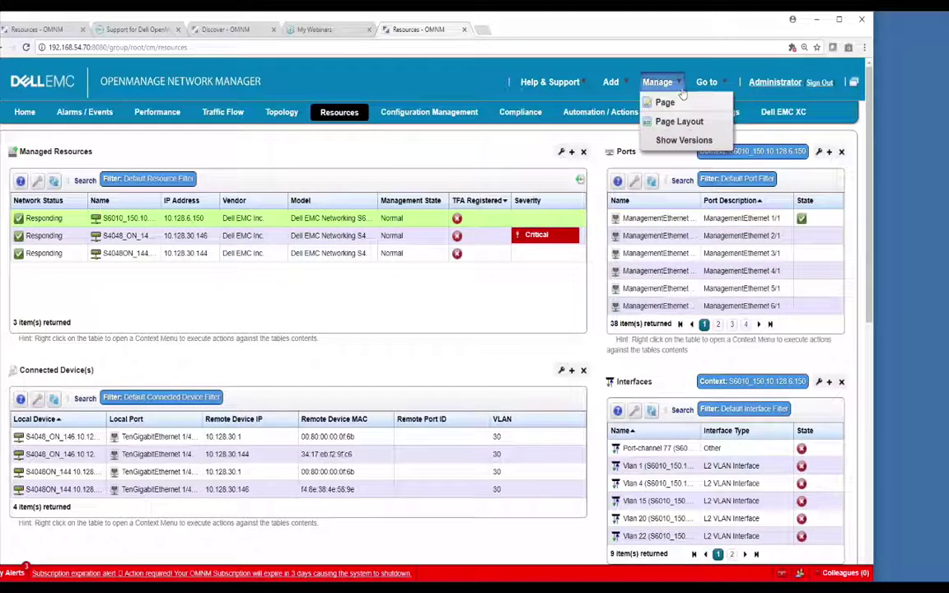
pyautogui.moveTo(708, 82)
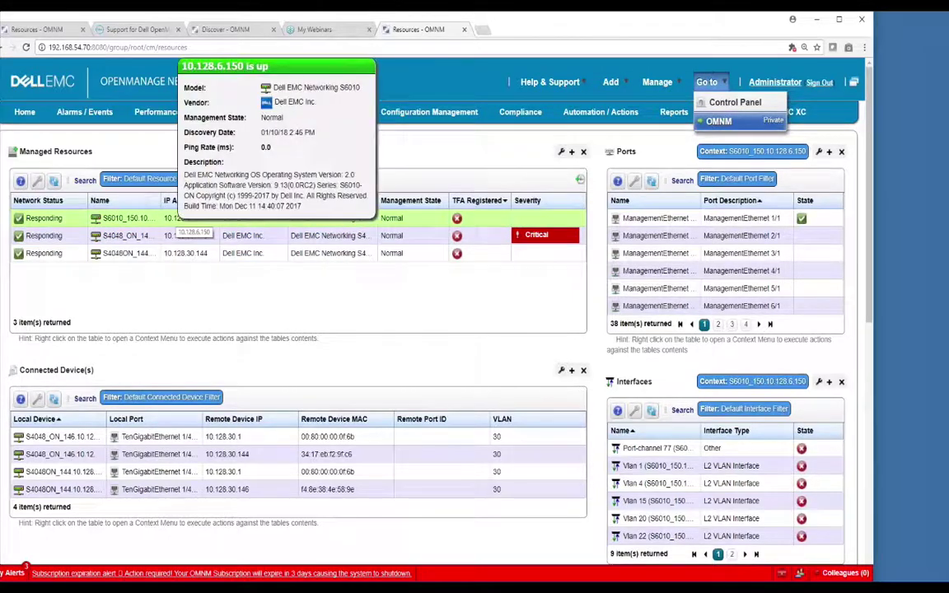
# - Review the Context Mode choices in the Ports table settings, keep Listen for Context, and close without applying
pyautogui.click(634, 187)
pyautogui.click(635, 181)
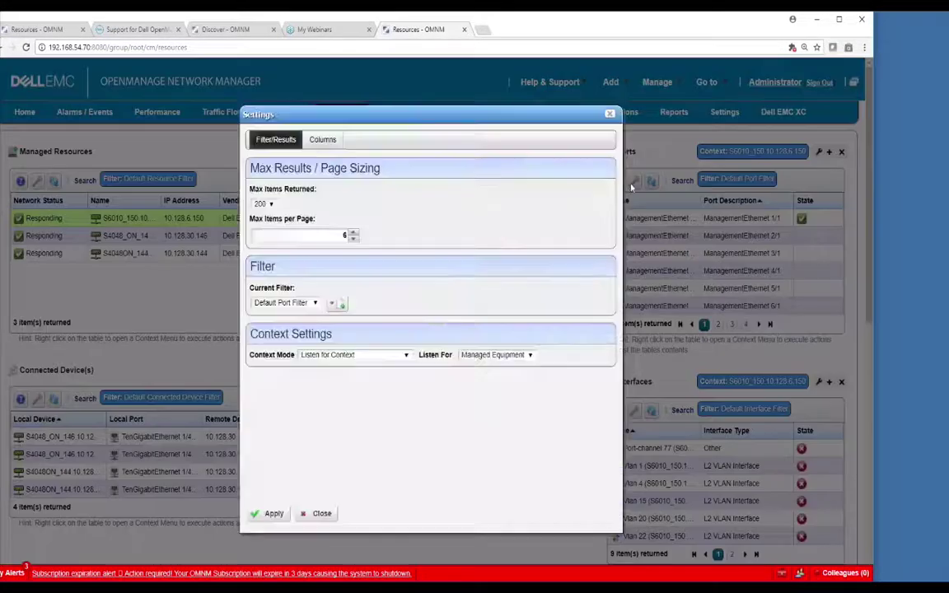
pyautogui.click(372, 358)
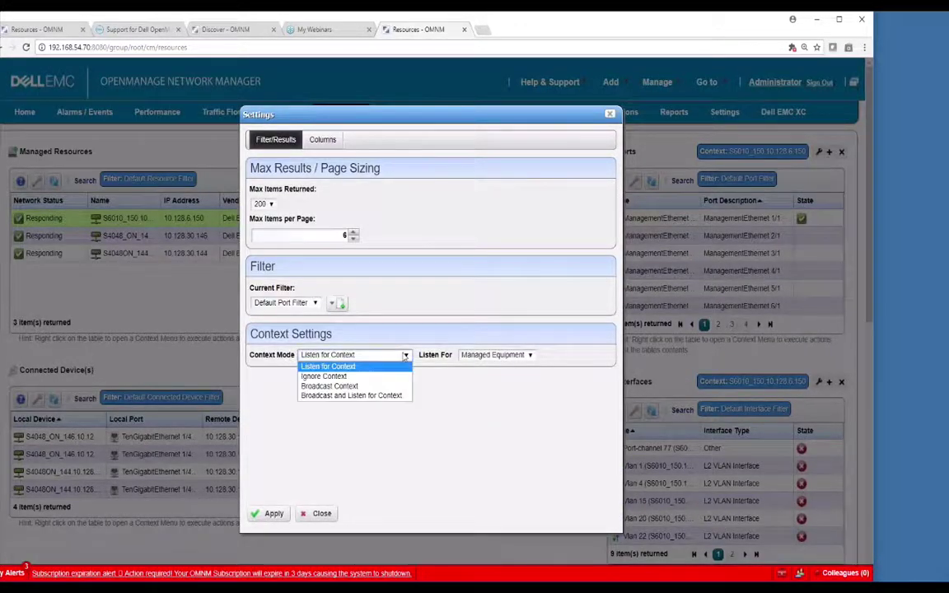
pyautogui.click(382, 365)
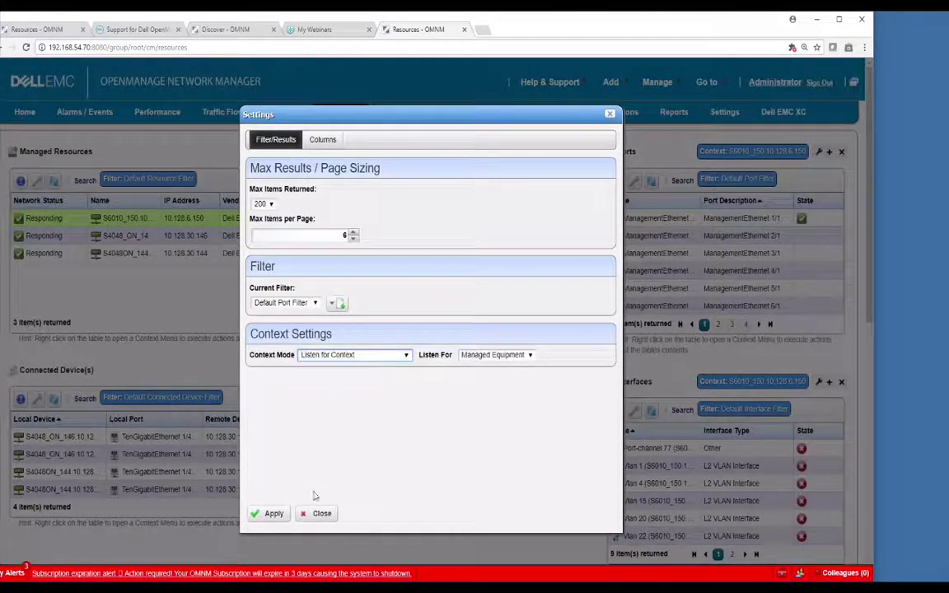
pyautogui.click(318, 513)
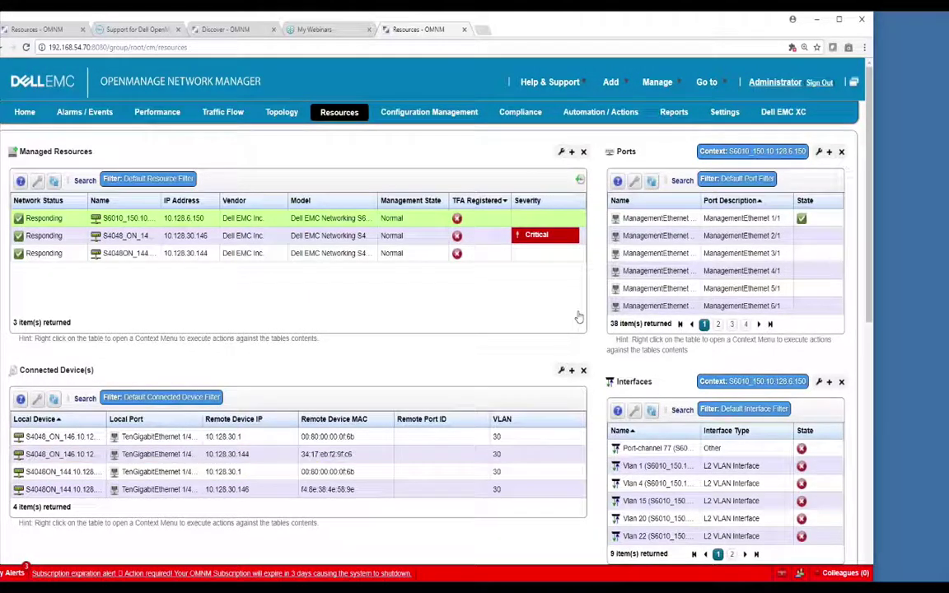
# - Review the Event Management, Performance and Traffic Flow Analyzer options for port ManagementEthernet 1/1
pyautogui.click(648, 234)
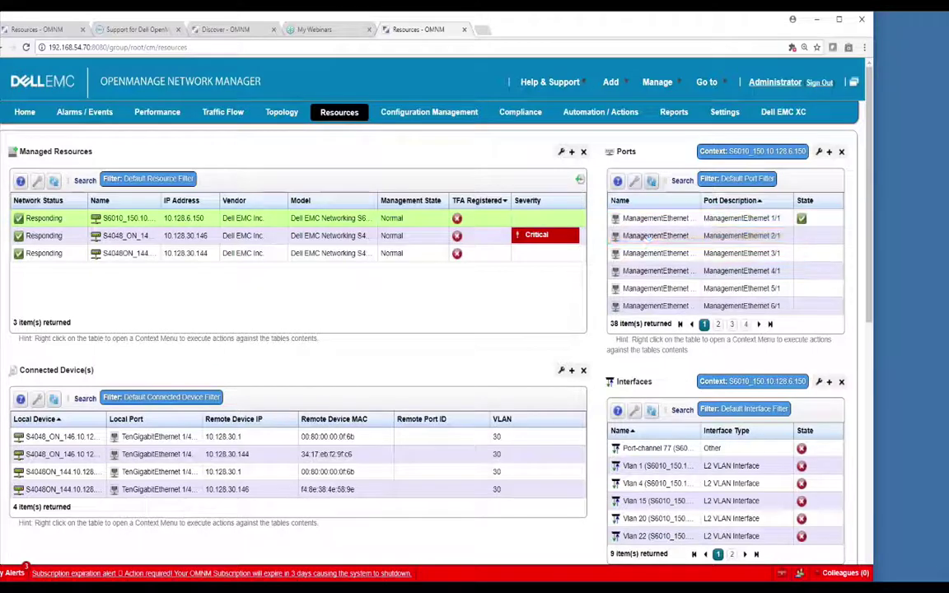
pyautogui.rightClick(661, 219)
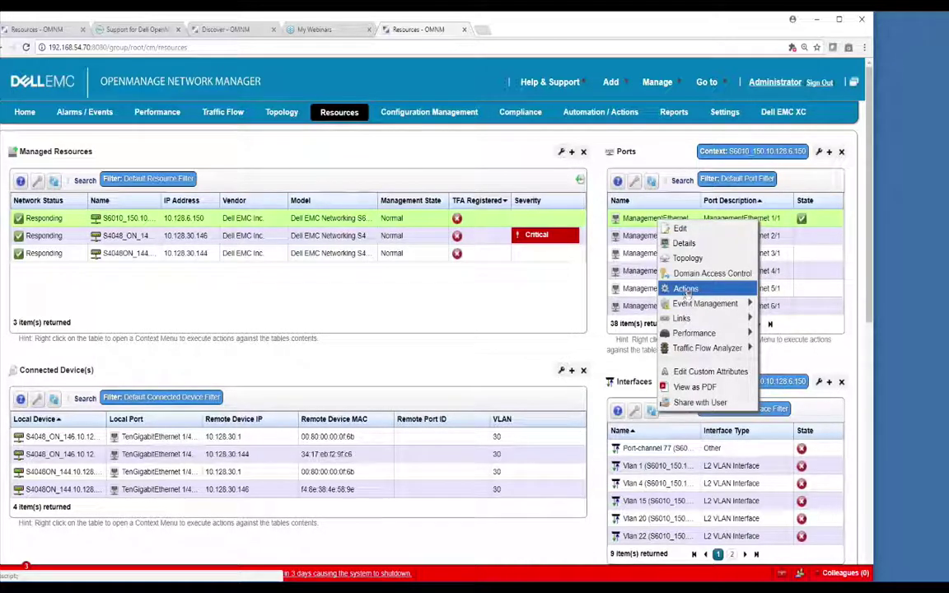
pyautogui.moveTo(686, 305)
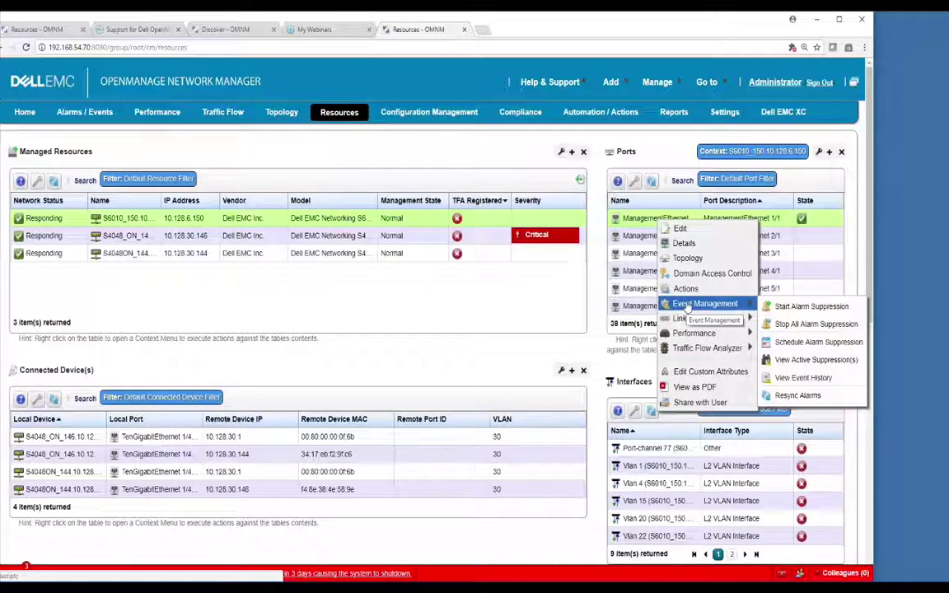
pyautogui.moveTo(713, 327)
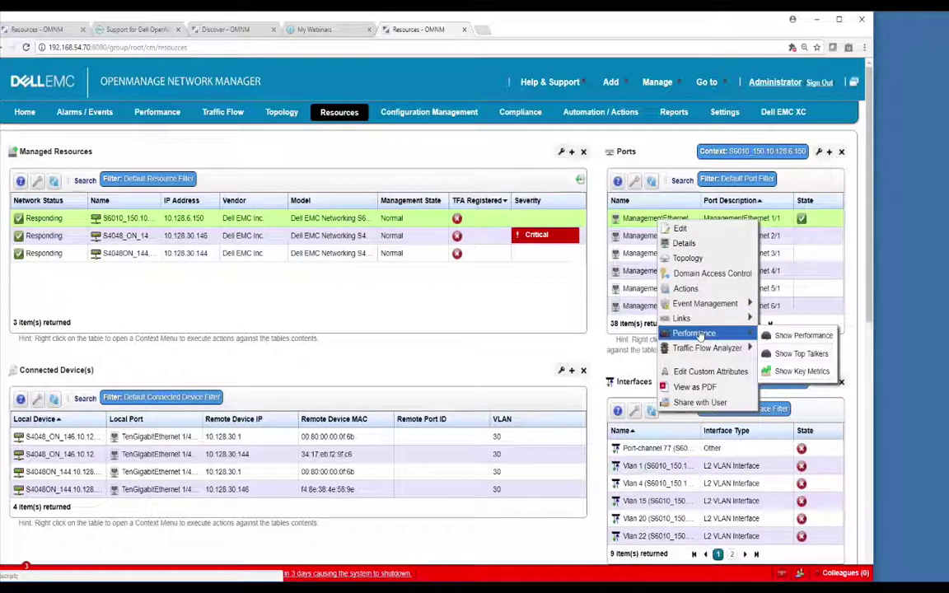
pyautogui.moveTo(699, 352)
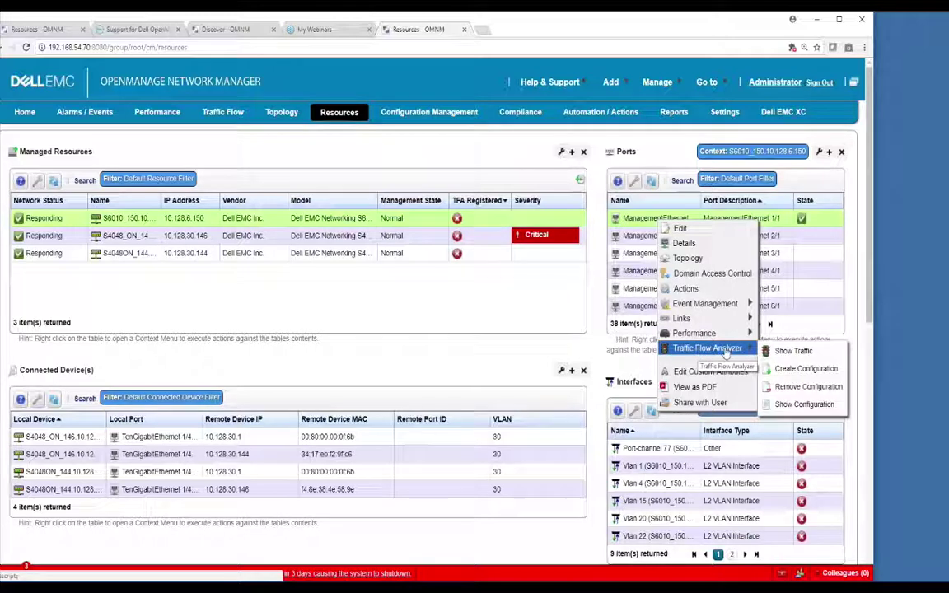
# - Check the options for the Port-channel 77 interface, and open the search for the connected devices
pyautogui.click(667, 452)
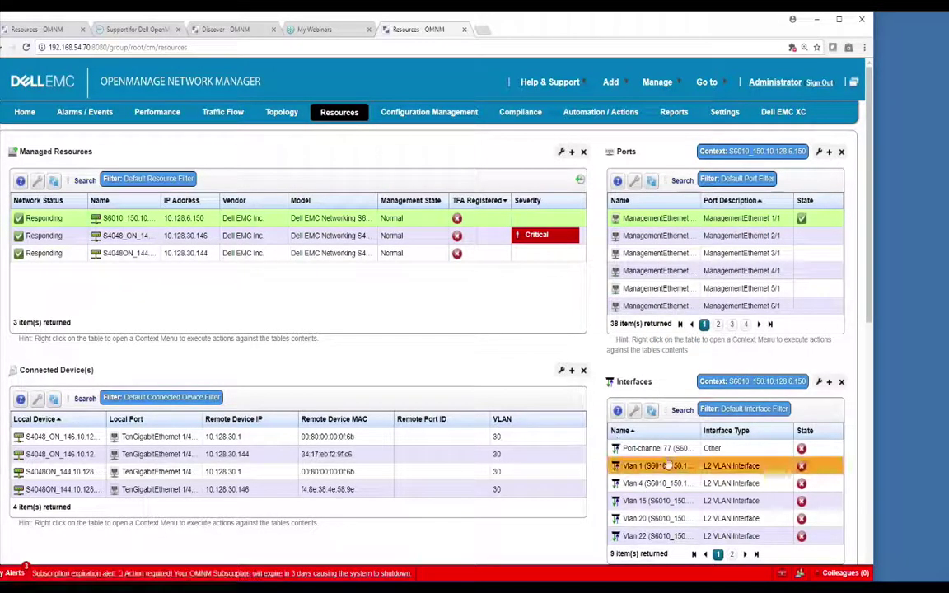
pyautogui.rightClick(669, 454)
pyautogui.click(50, 253)
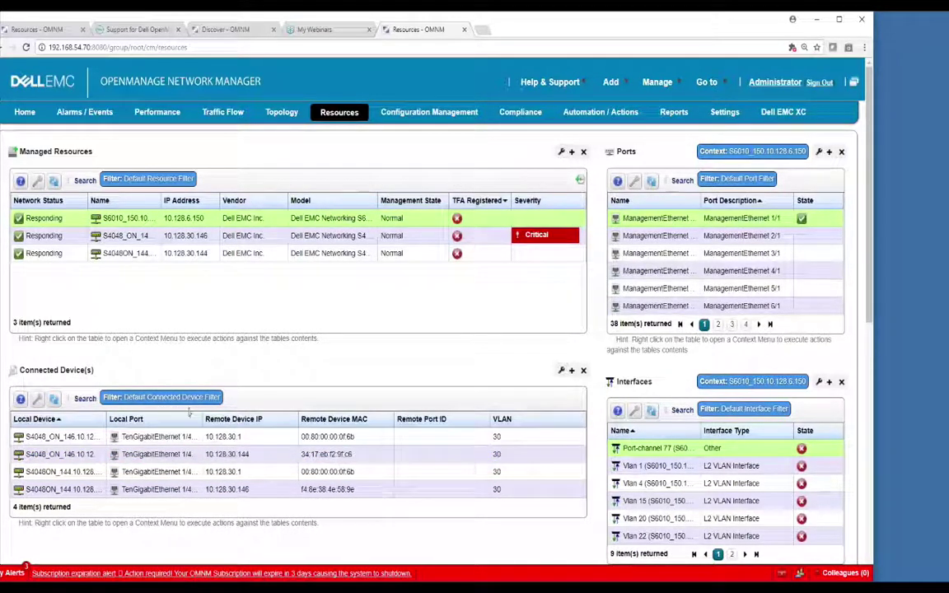
pyautogui.click(85, 399)
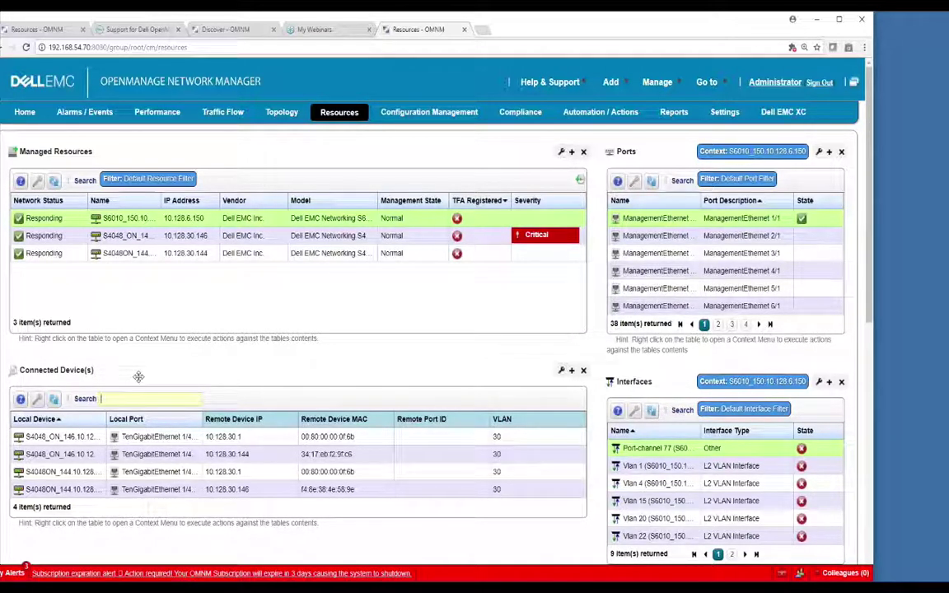
pyautogui.moveTo(375, 589)
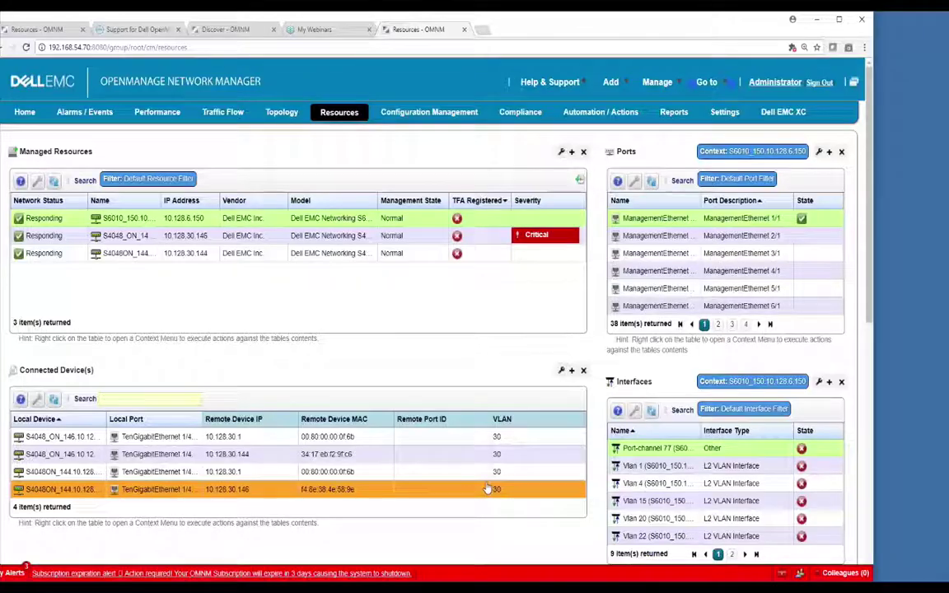
# - Switch to the PowerPoint slide show and advance to the "Thanks for Watching" slide
pyautogui.hotkey('alt', 'Tab')
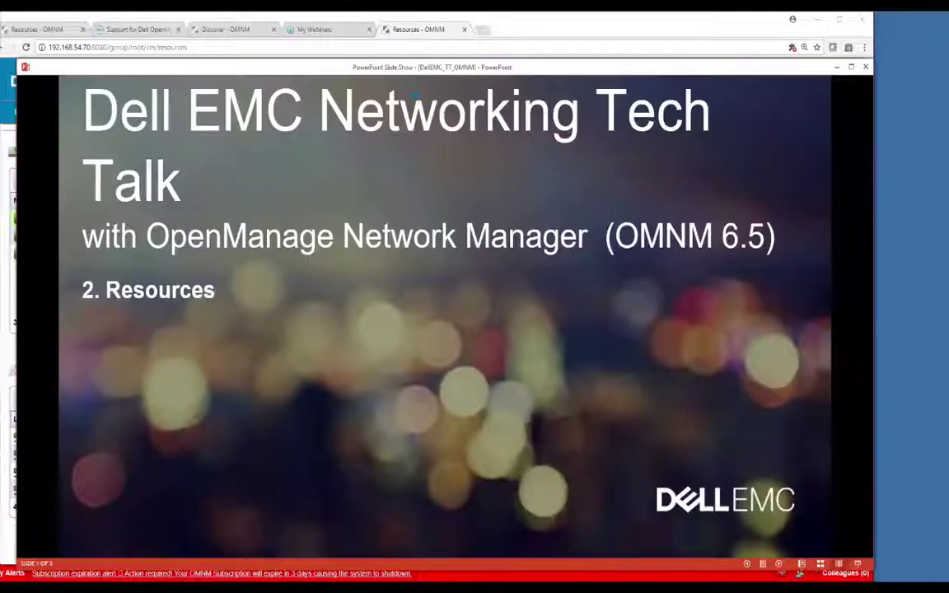
pyautogui.press('Right')
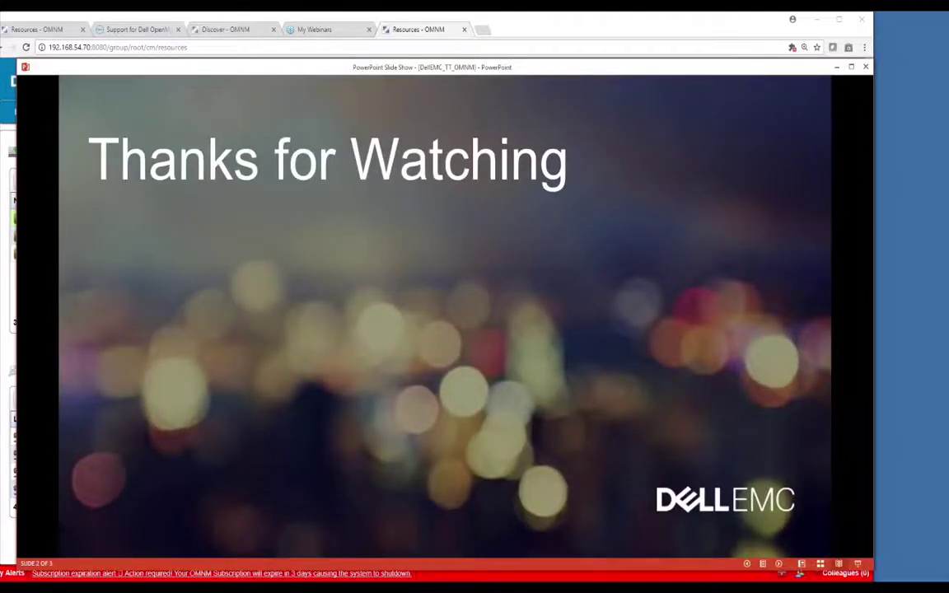